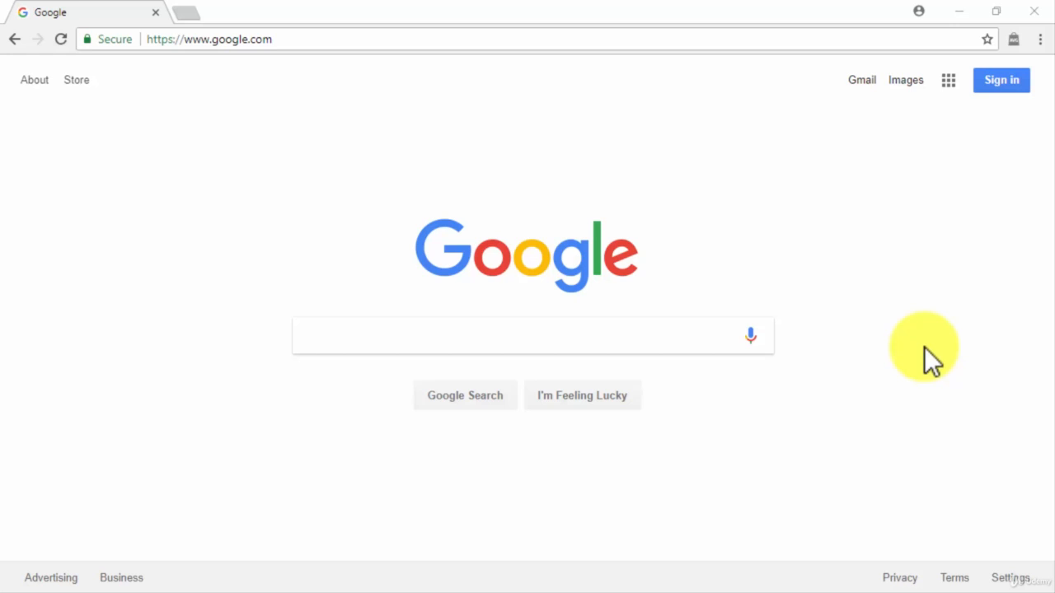
Go to hostgator.com and search Domains for a name, finding it available at $12.95
left_click(755, 39)
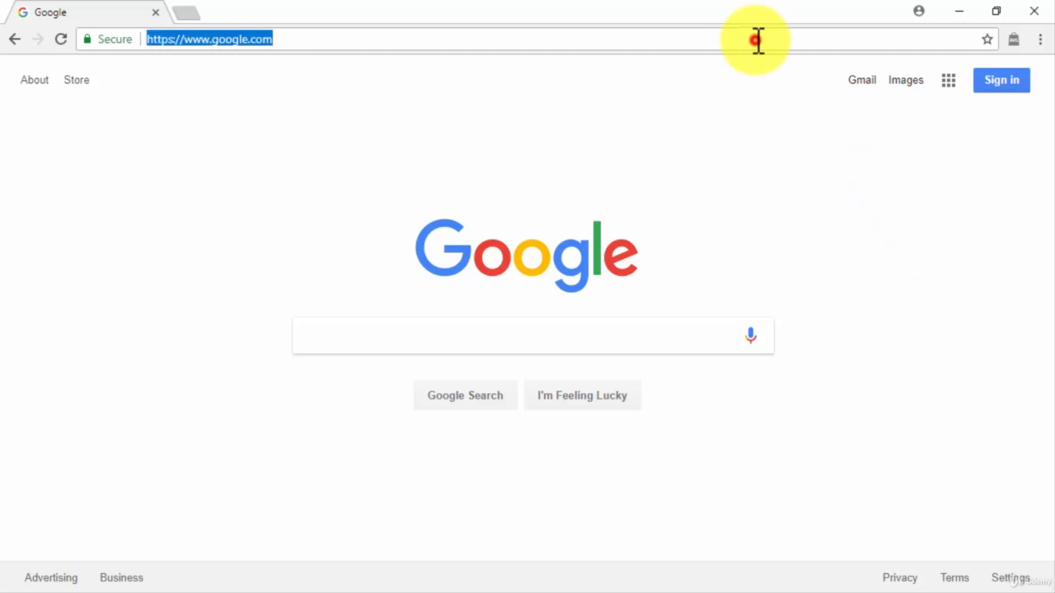
type("hostgator")
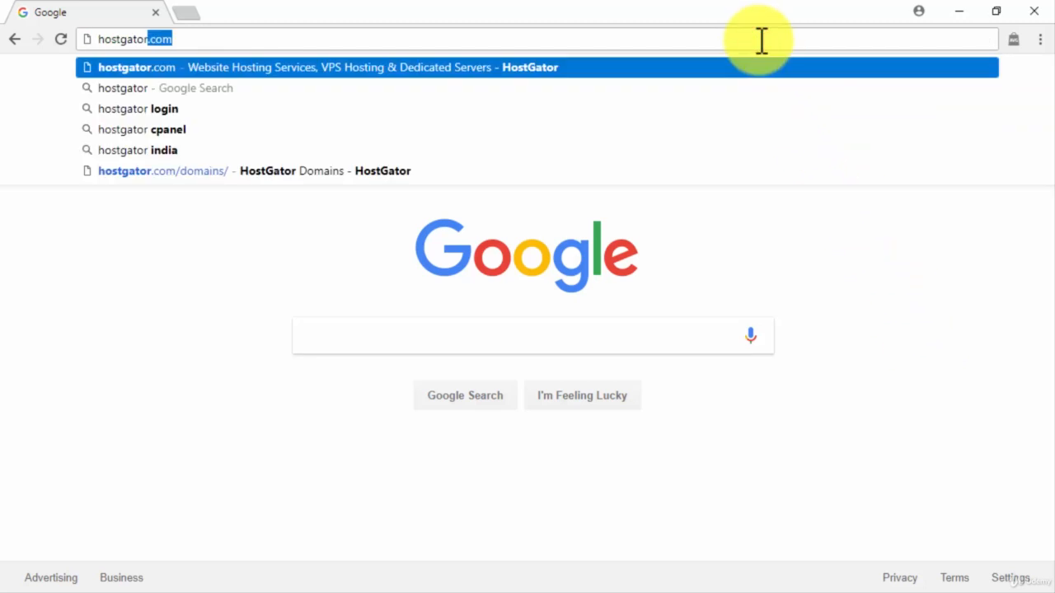
key("Return")
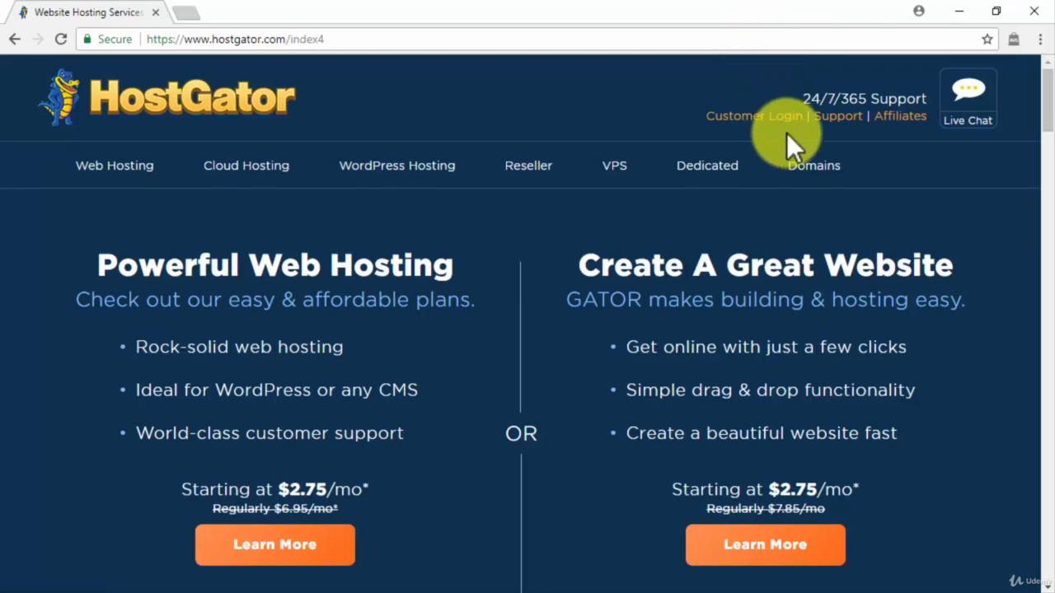
left_click(797, 171)
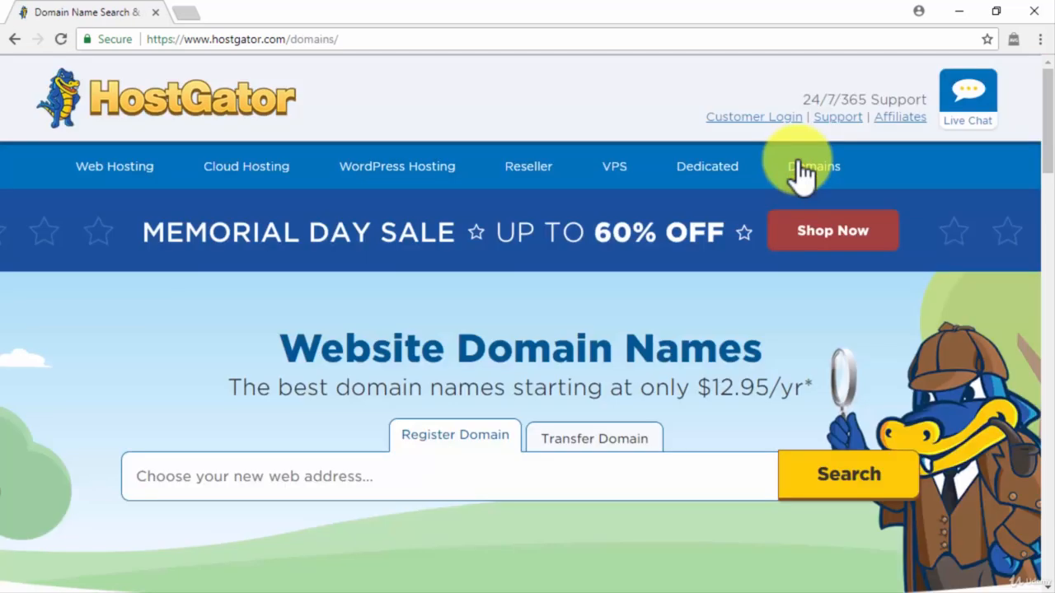
left_click(577, 476)
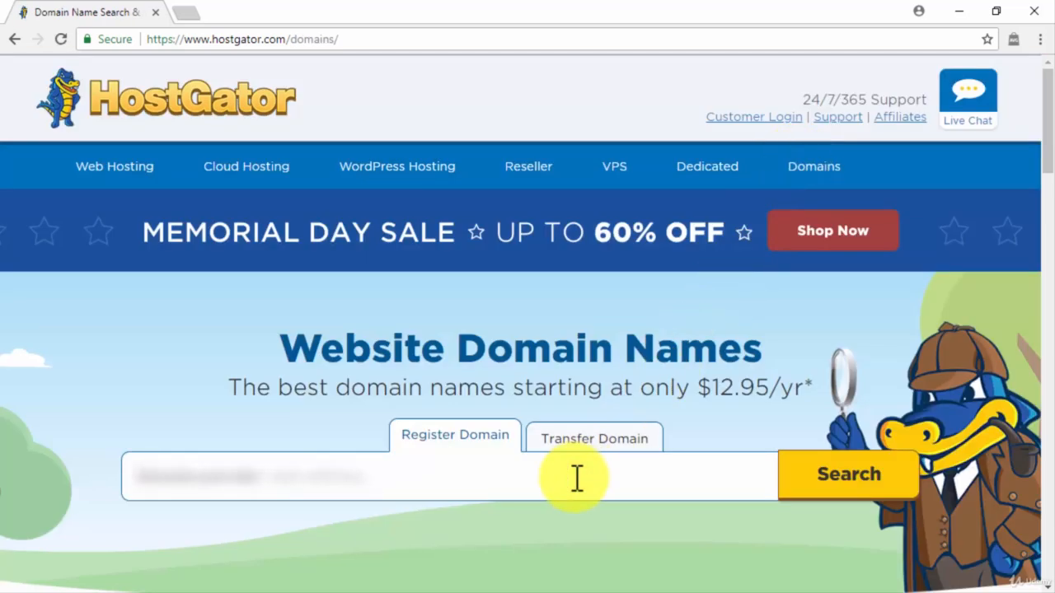
type("ng")
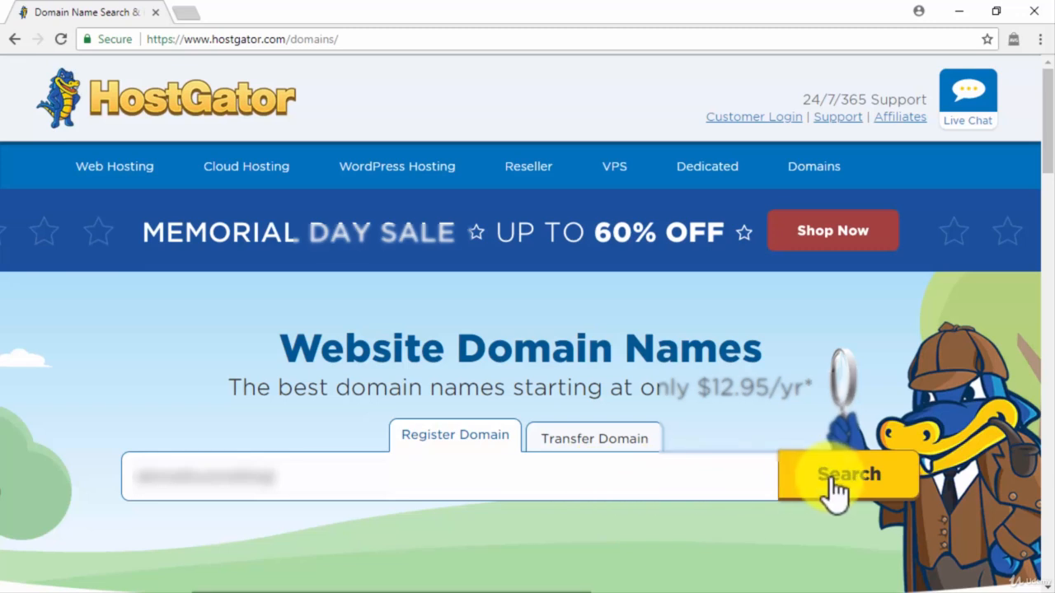
left_click(835, 488)
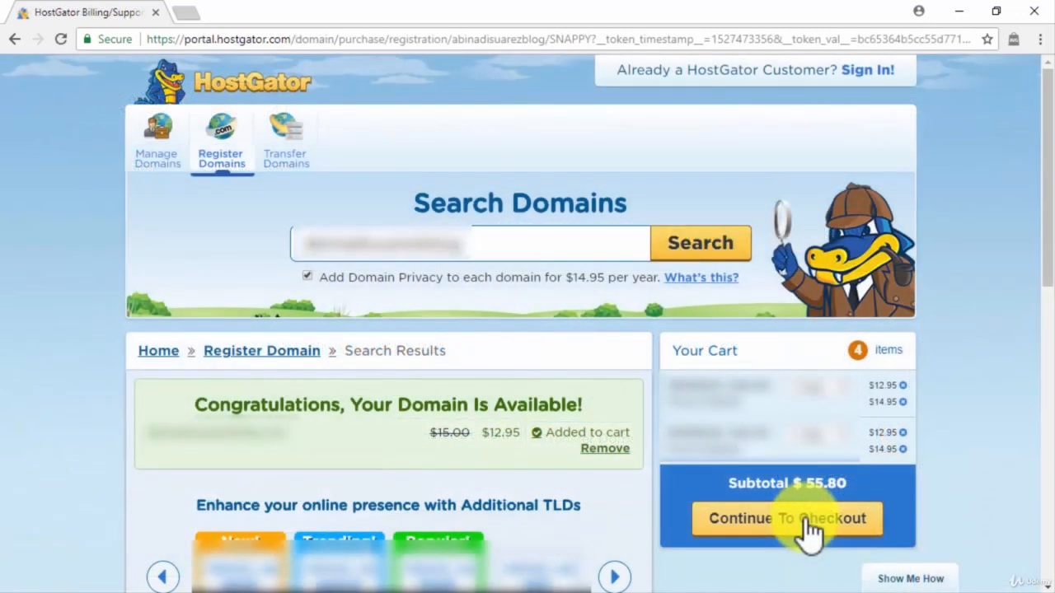
left_click(452, 33)
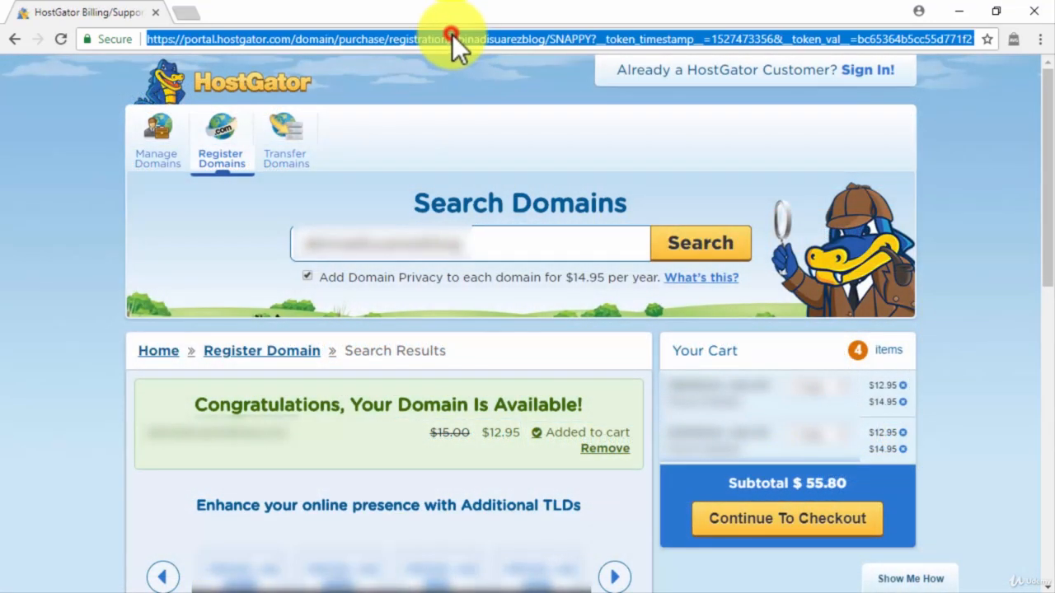
Open the order form for the Business hosting plan, 36 months at $258.14 due
type("hostgator.com")
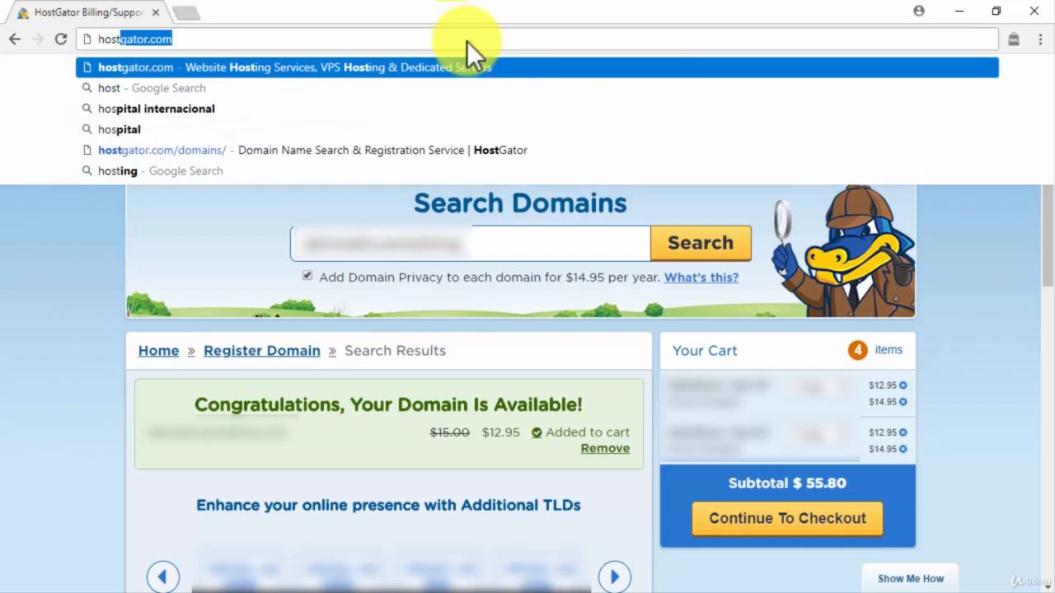
key("Return")
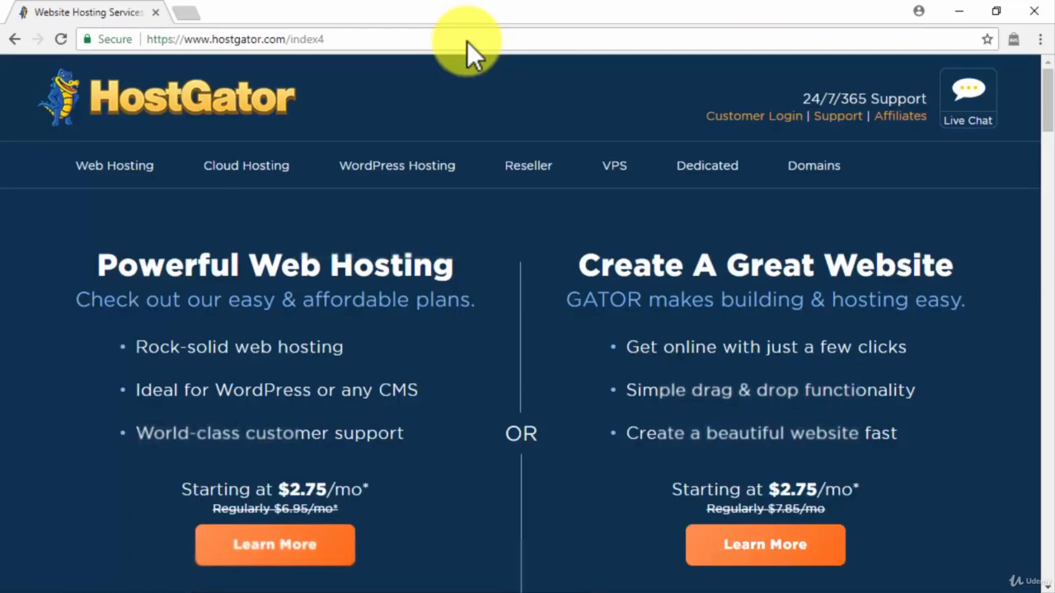
left_click(129, 169)
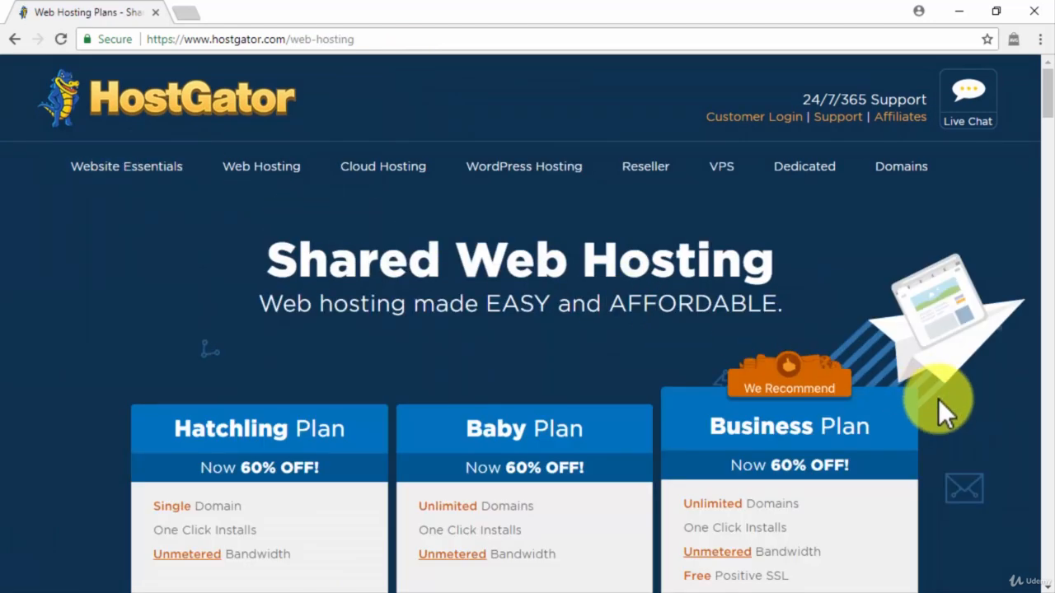
scroll(940, 402, "down", 1)
scroll(939, 410, "down", 2)
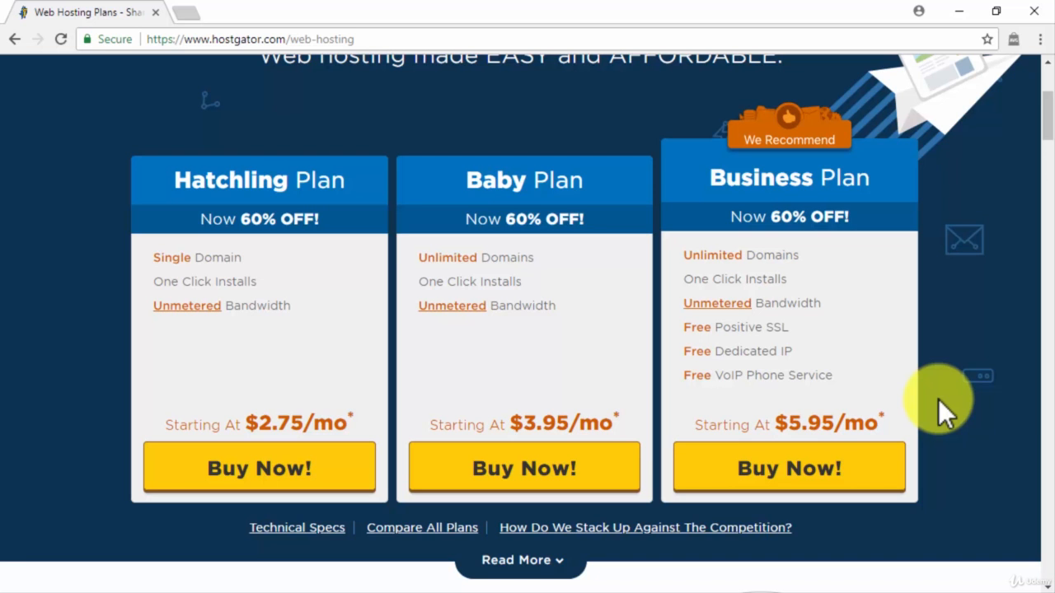
left_click(855, 472)
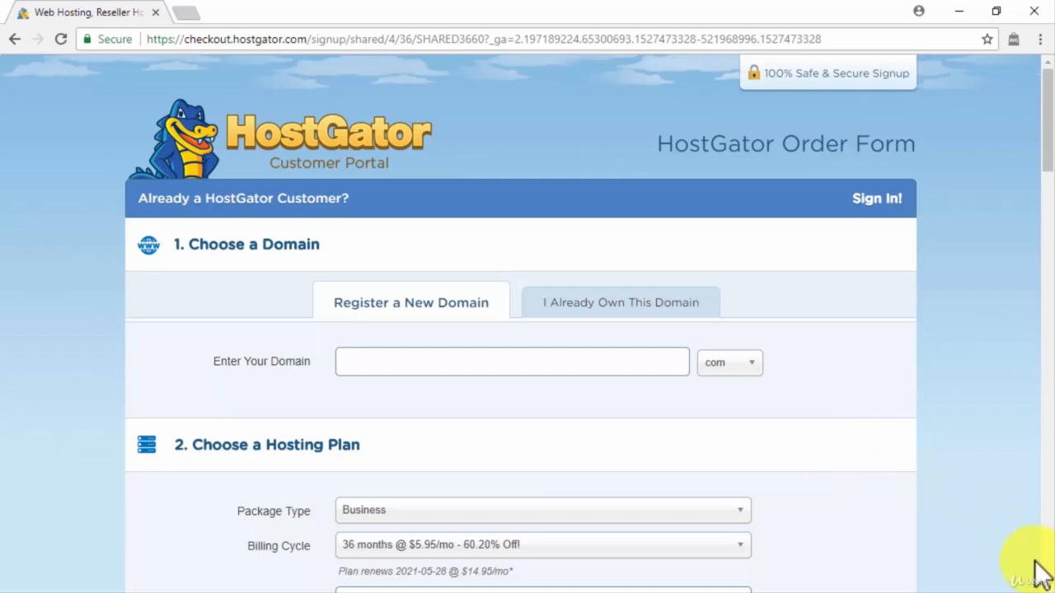
scroll(1050, 582, "down", 11)
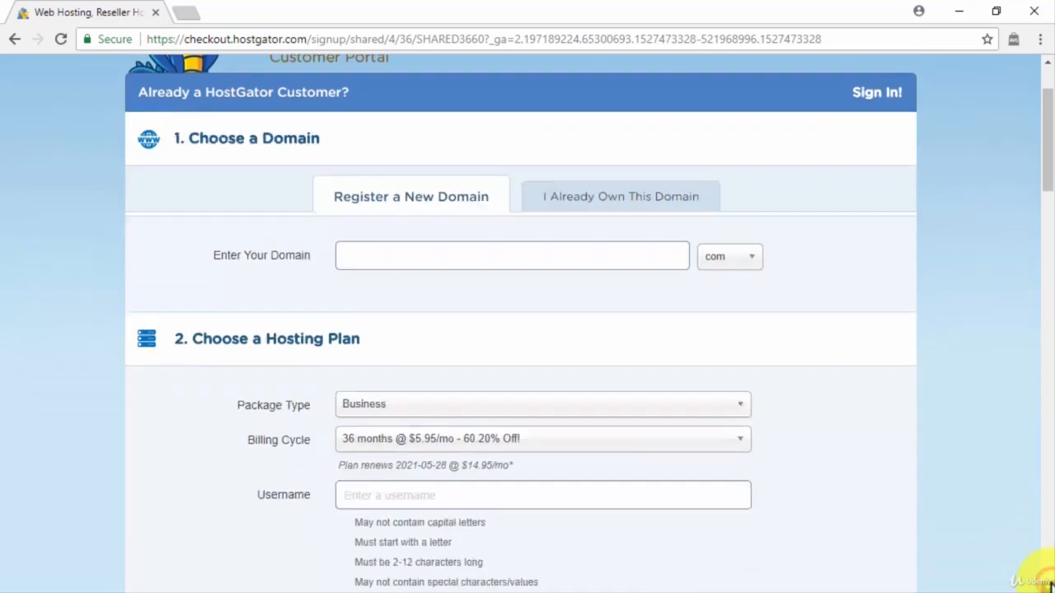
scroll(1051, 583, "down", 20)
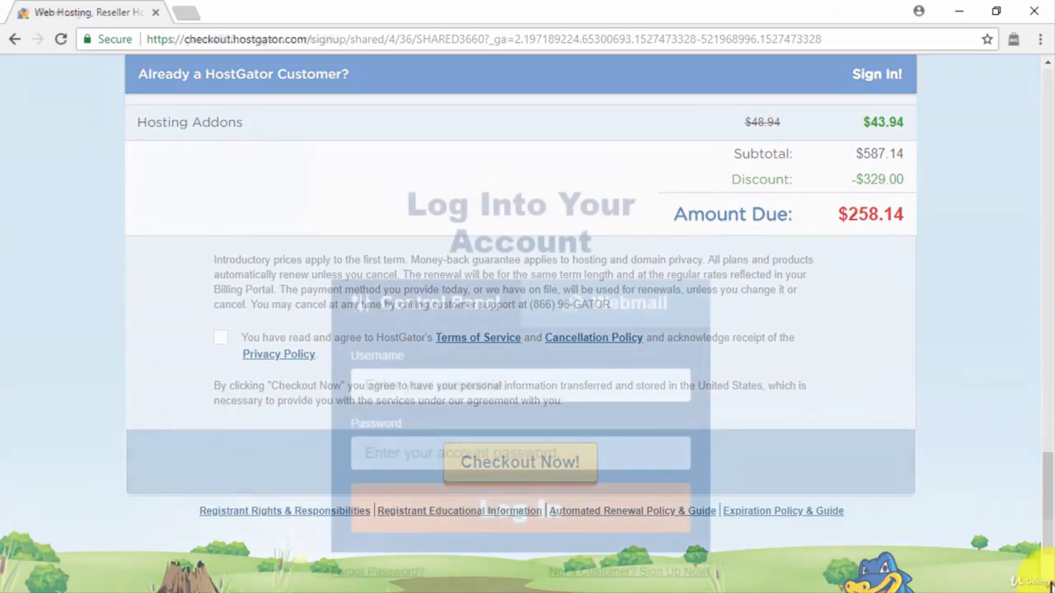
Log into HostGator cPanel with the account credentials and start a new WordPress install
type("a")
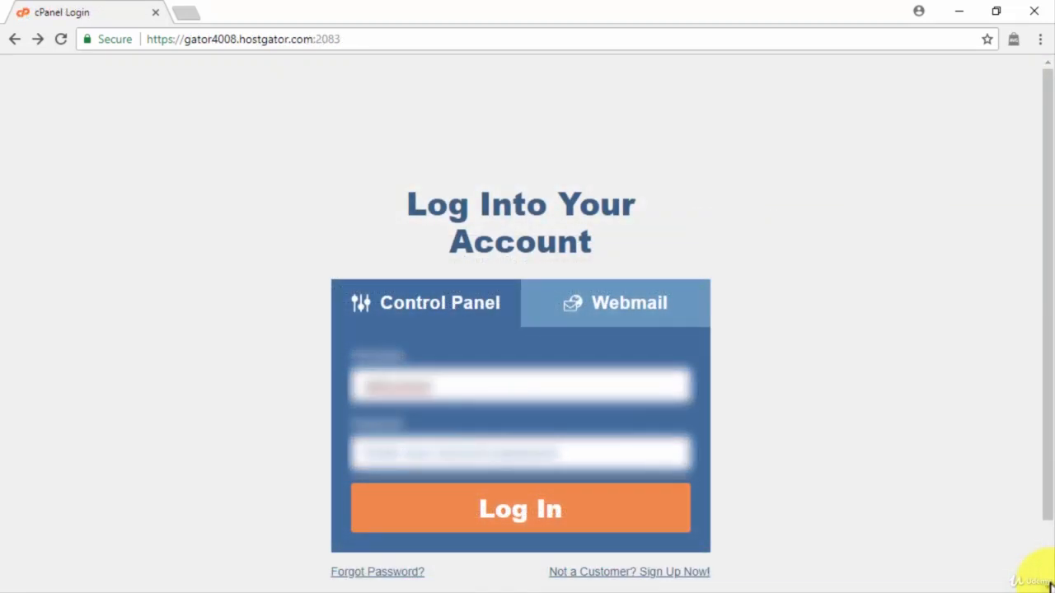
left_click(643, 461)
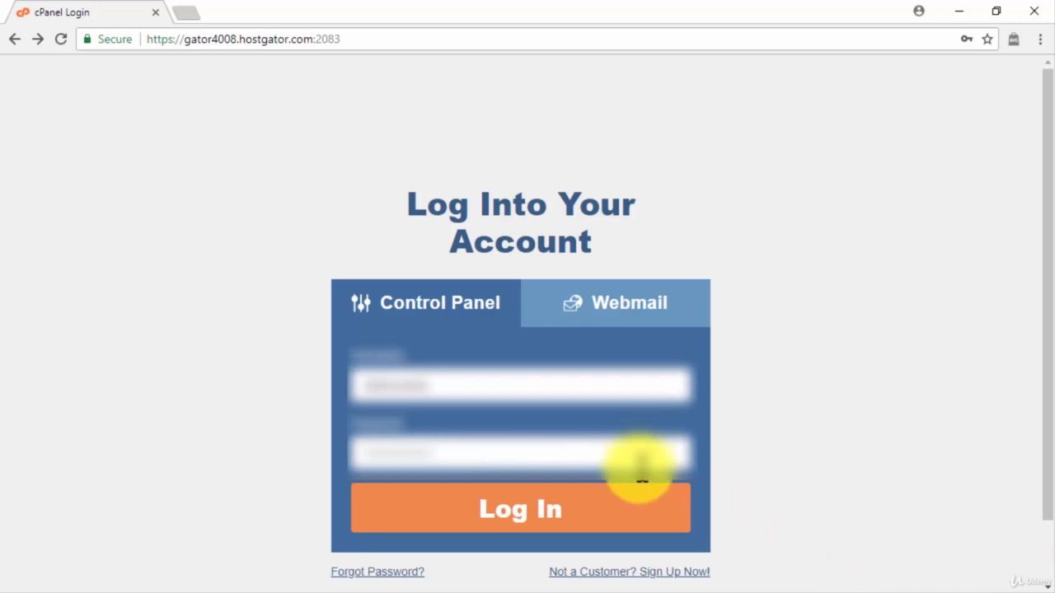
left_click(611, 512)
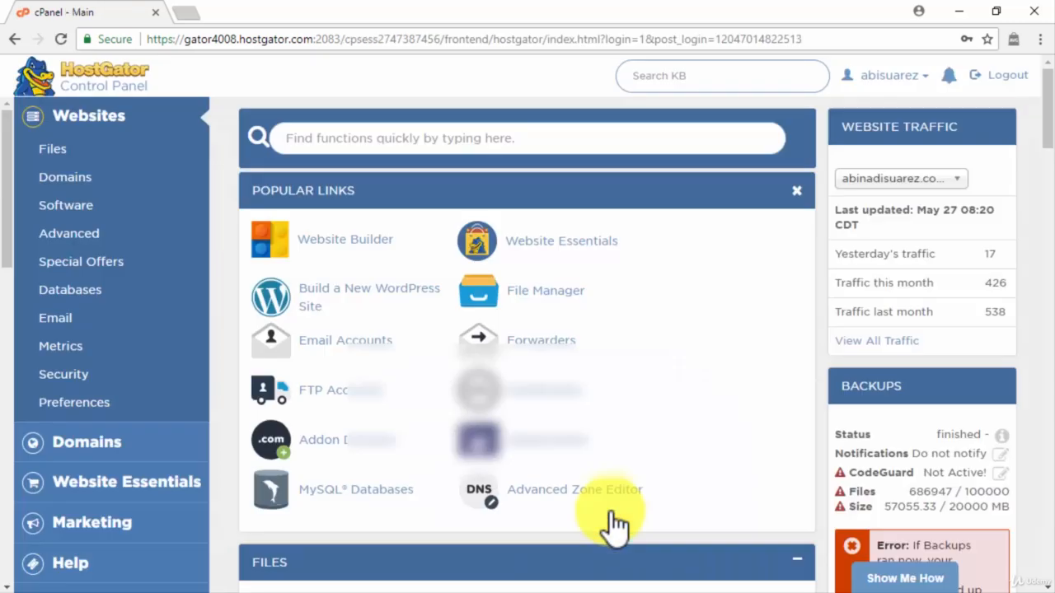
left_click(346, 301)
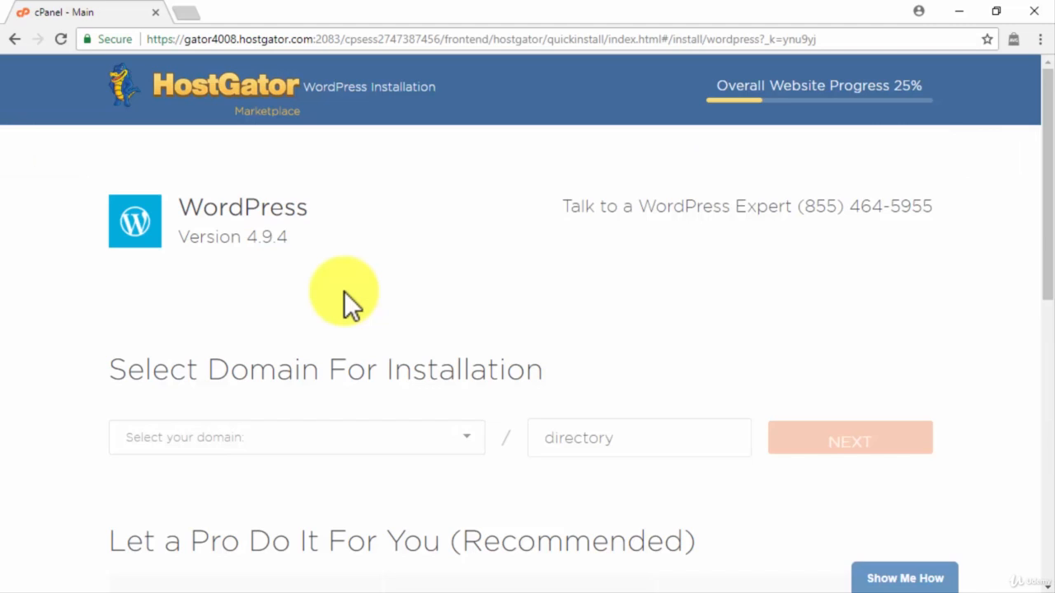
Choose the domain for the WordPress installation and proceed to its settings
left_click(435, 449)
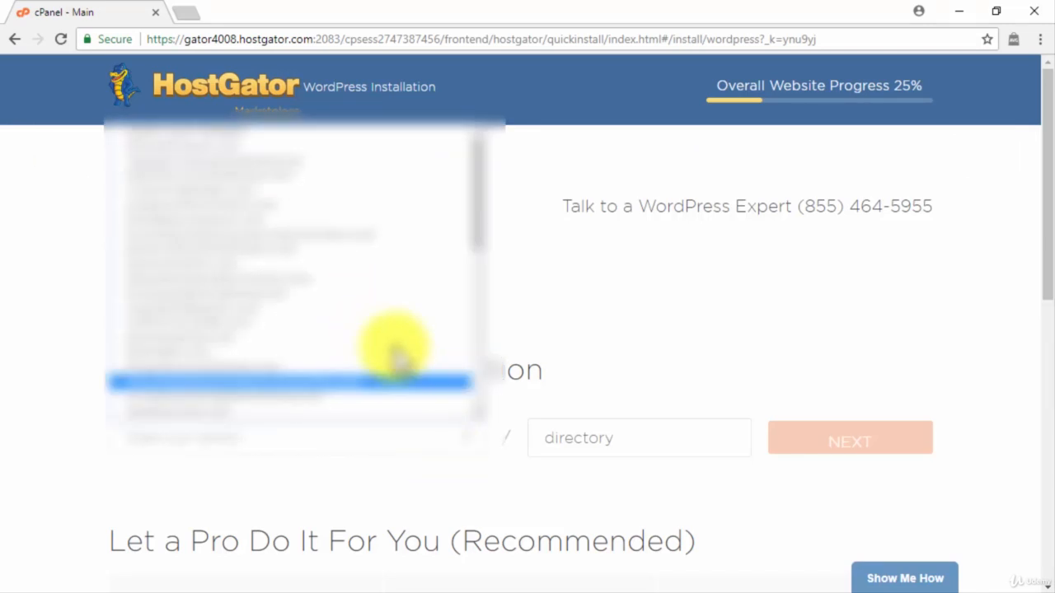
left_click(313, 157)
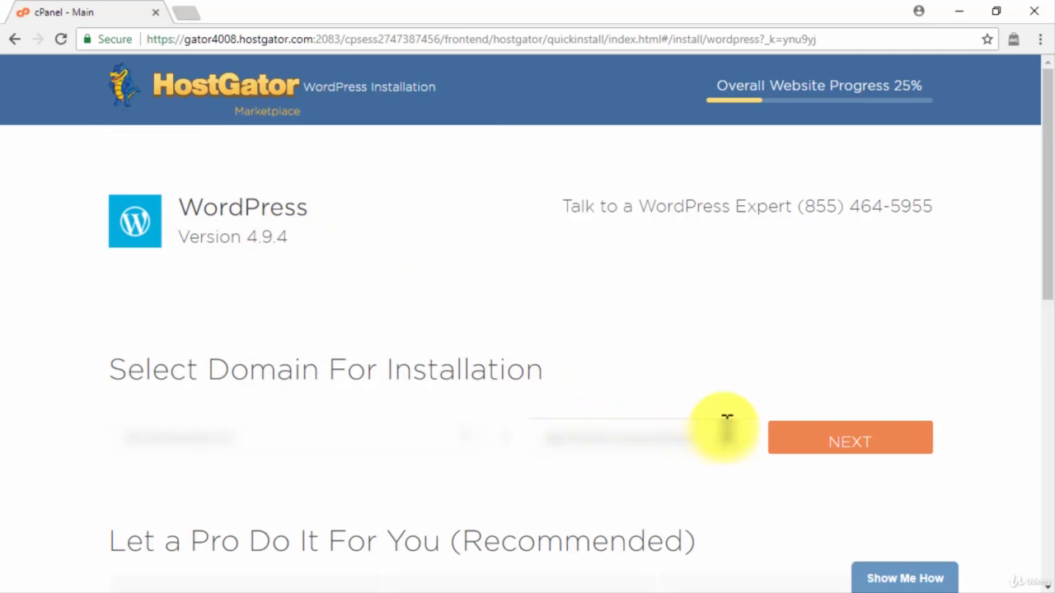
left_click(864, 433)
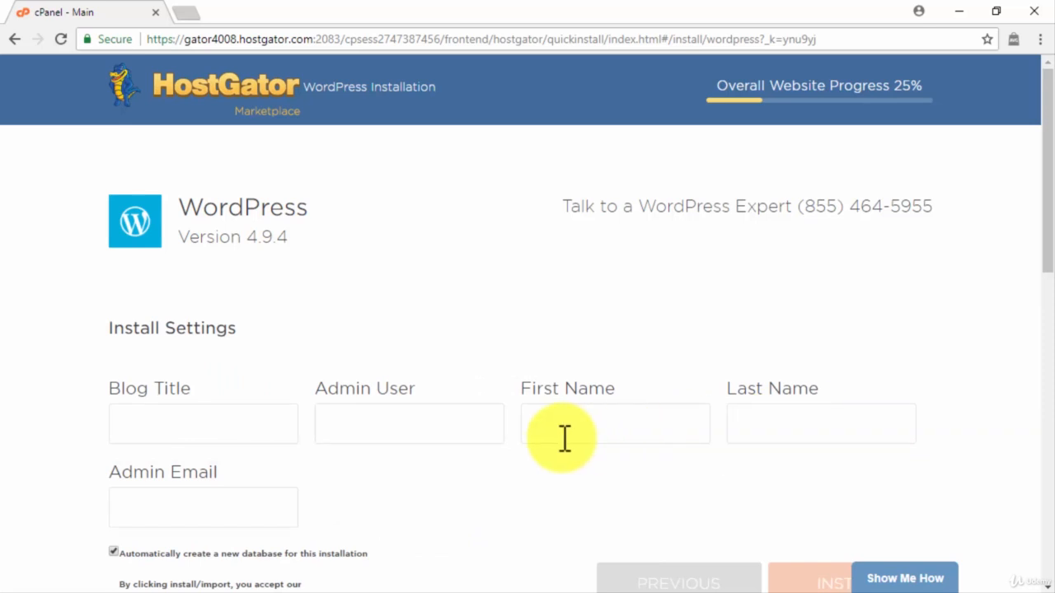
Enter blog title 'Abi's Team Blog', admin username, first and last name, accept terms, and install
left_click(275, 427)
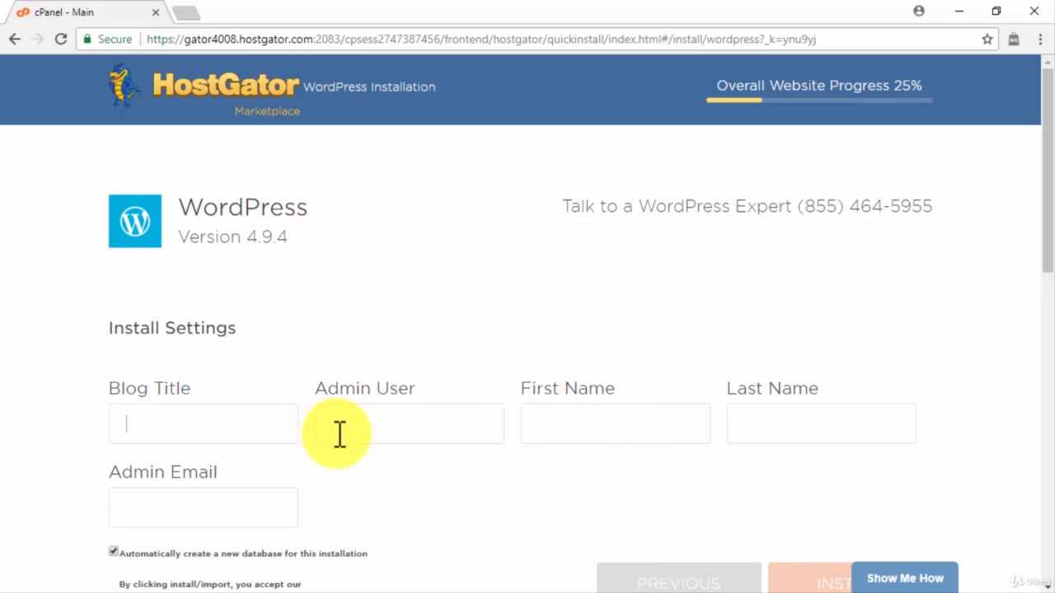
type("Abi's Team Blog")
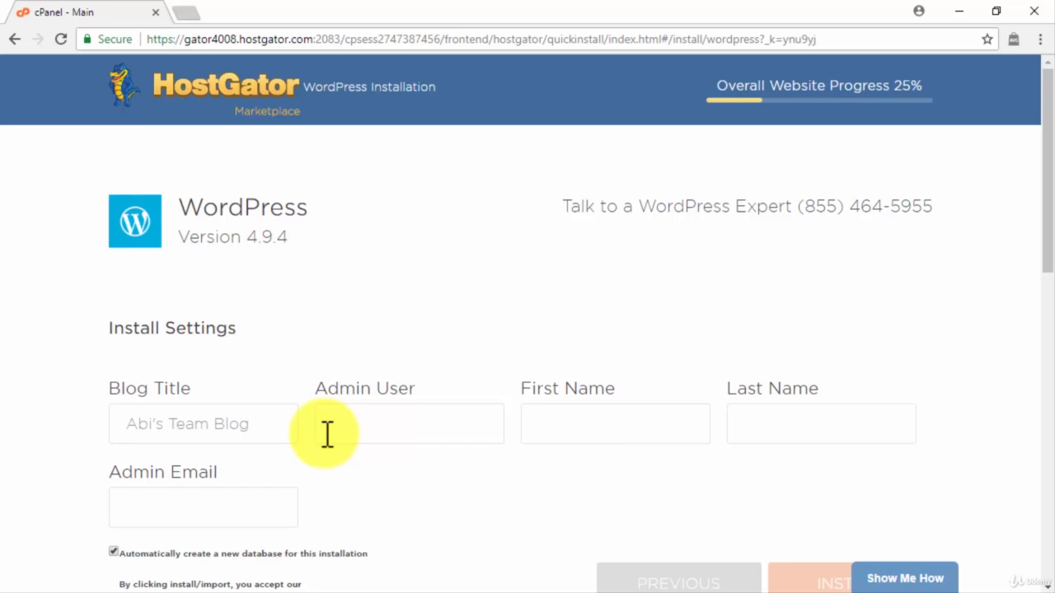
left_click(327, 434)
type("jamieas")
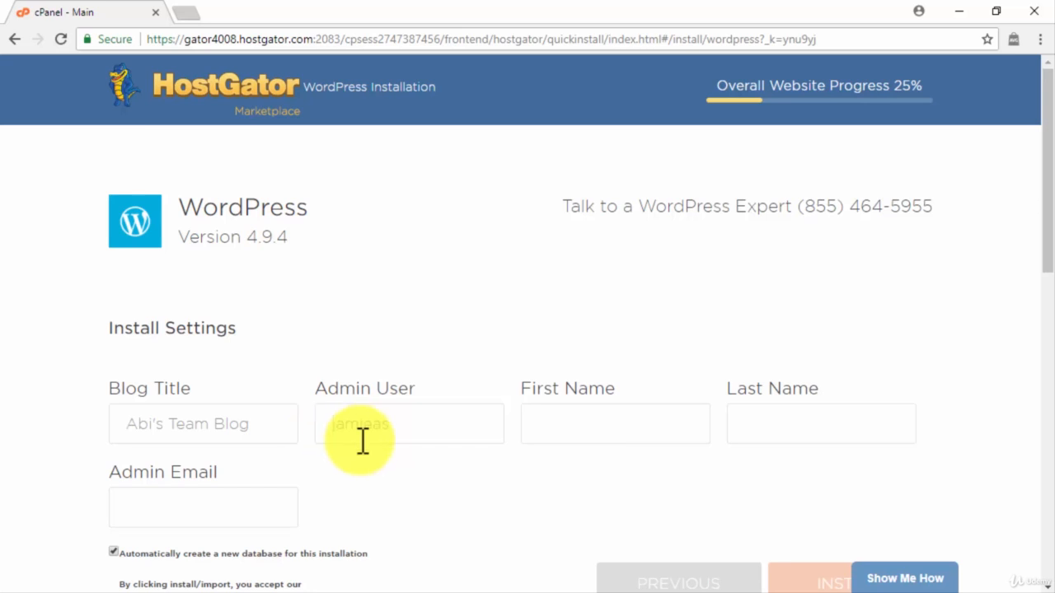
left_click(559, 421)
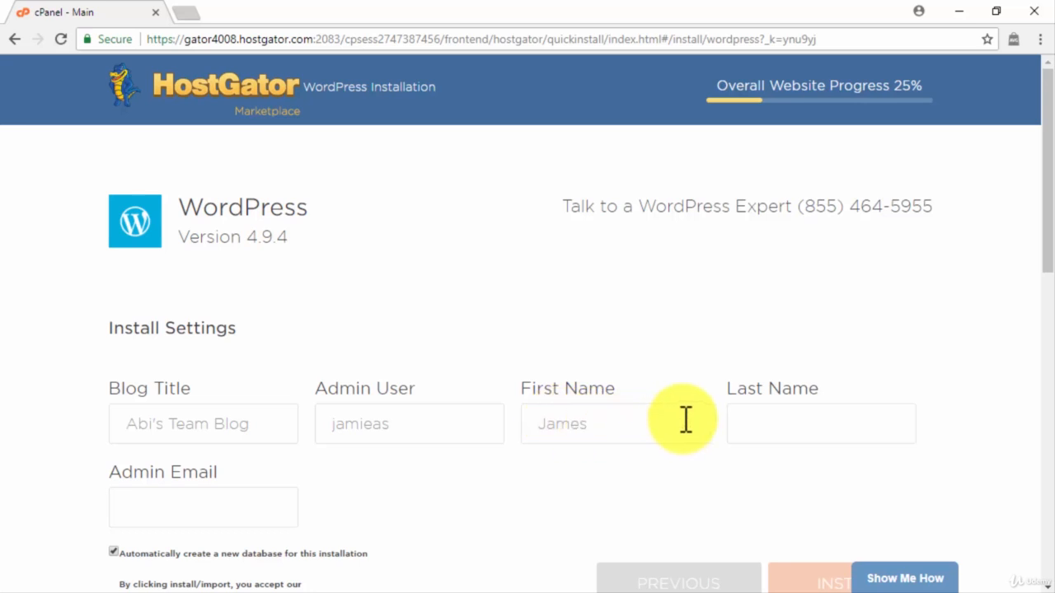
left_click(757, 417)
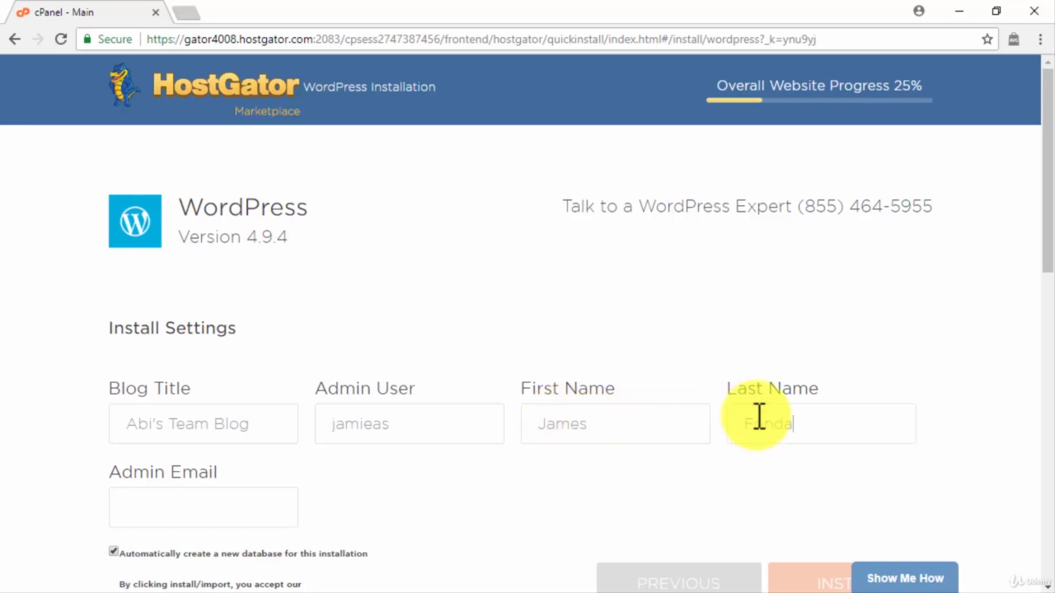
left_click(259, 509)
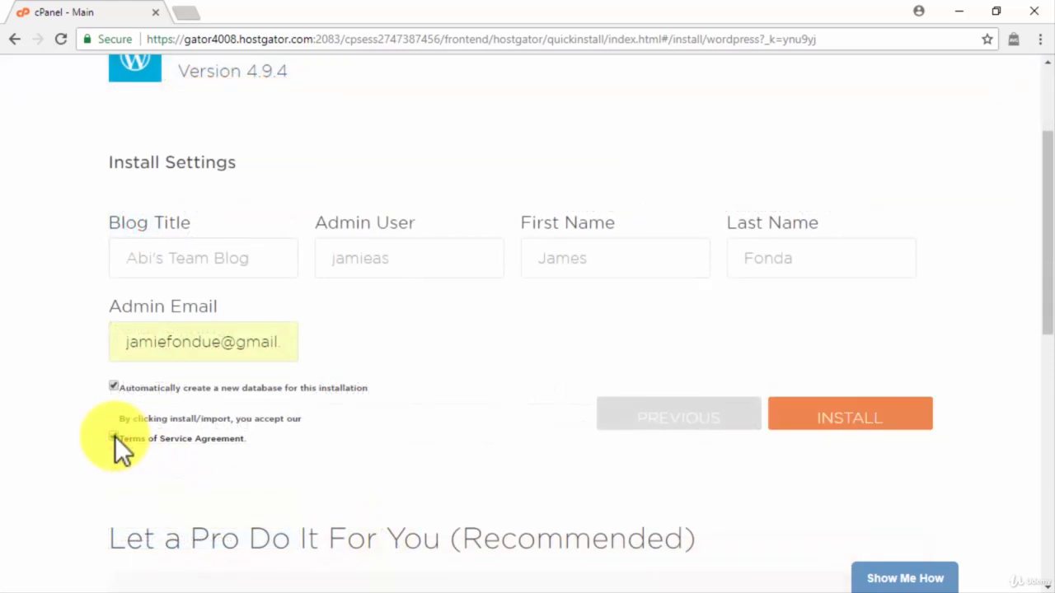
left_click(115, 436)
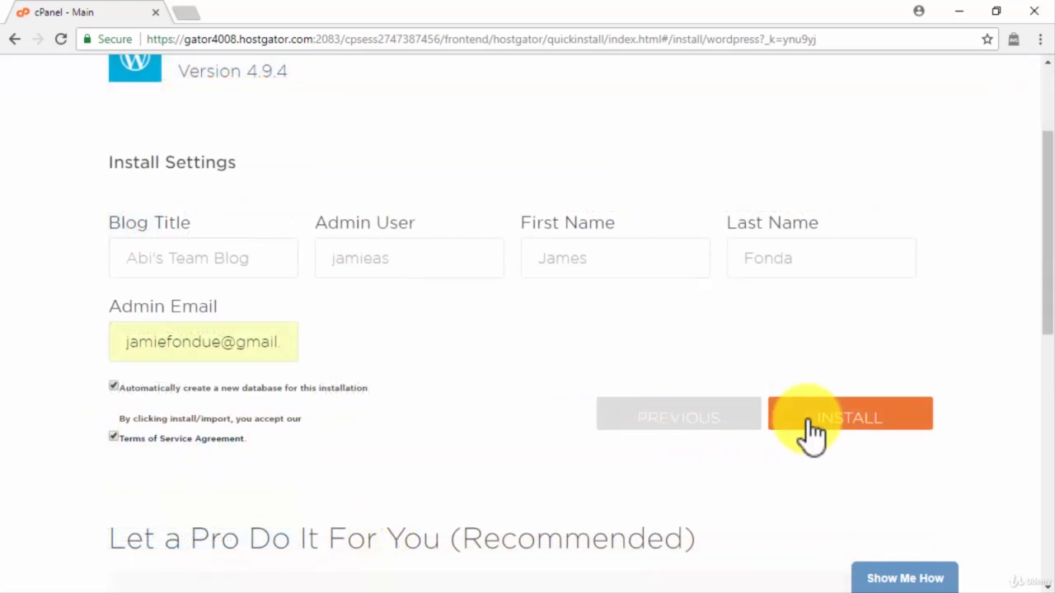
left_click(857, 418)
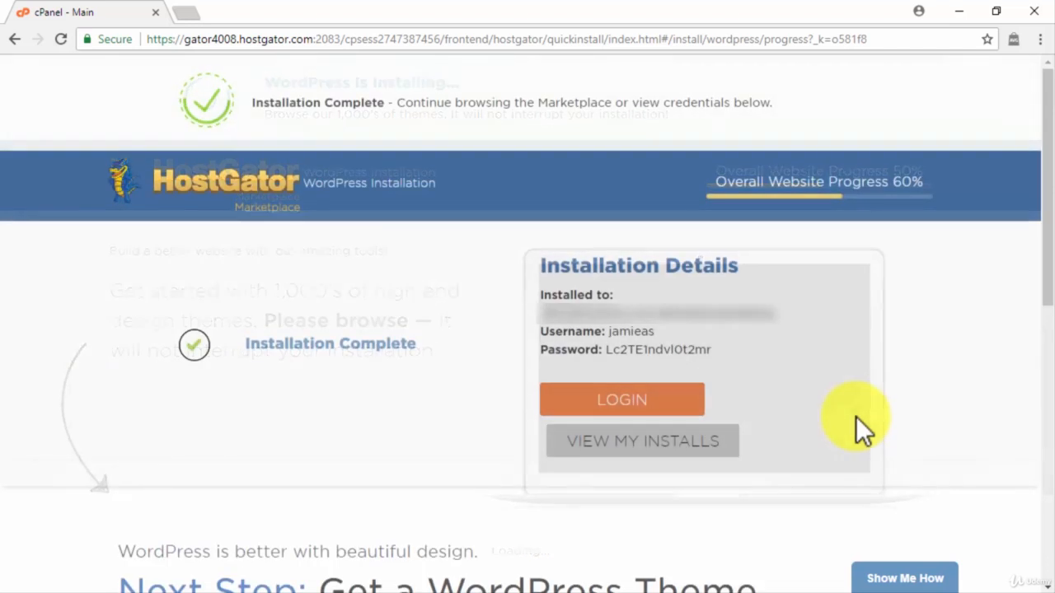
Copy the generated credentials and sign into the new site with Remember Me ticked
left_click_drag(714, 351, 515, 333)
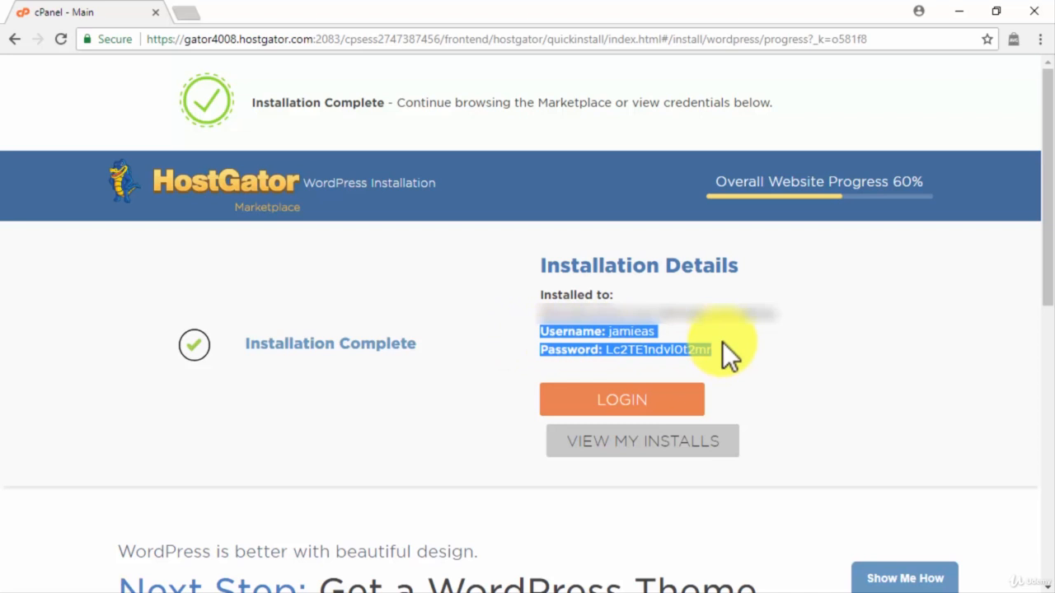
left_click(647, 410)
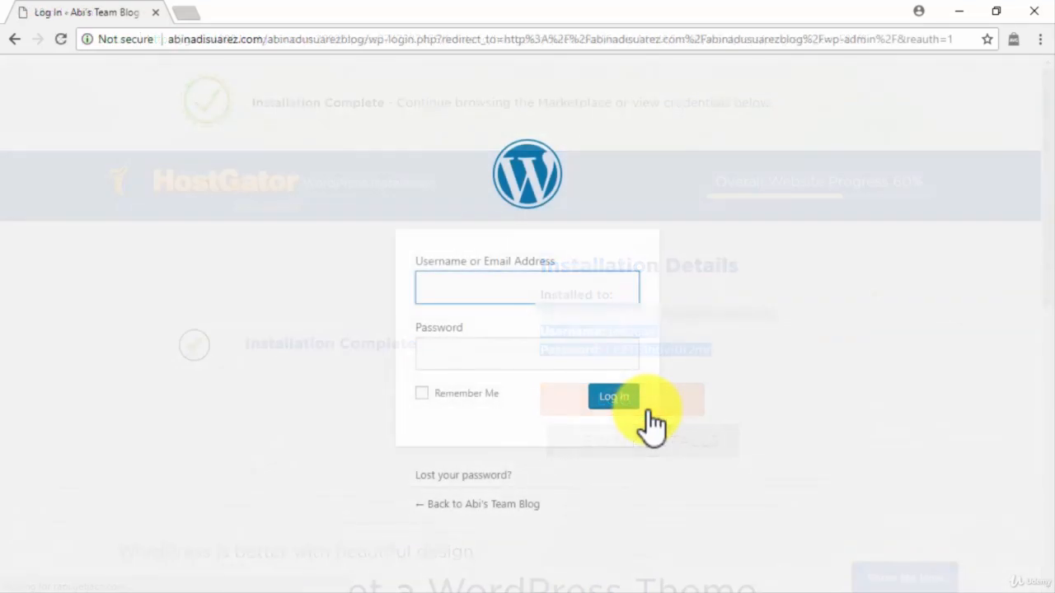
type("jamieas")
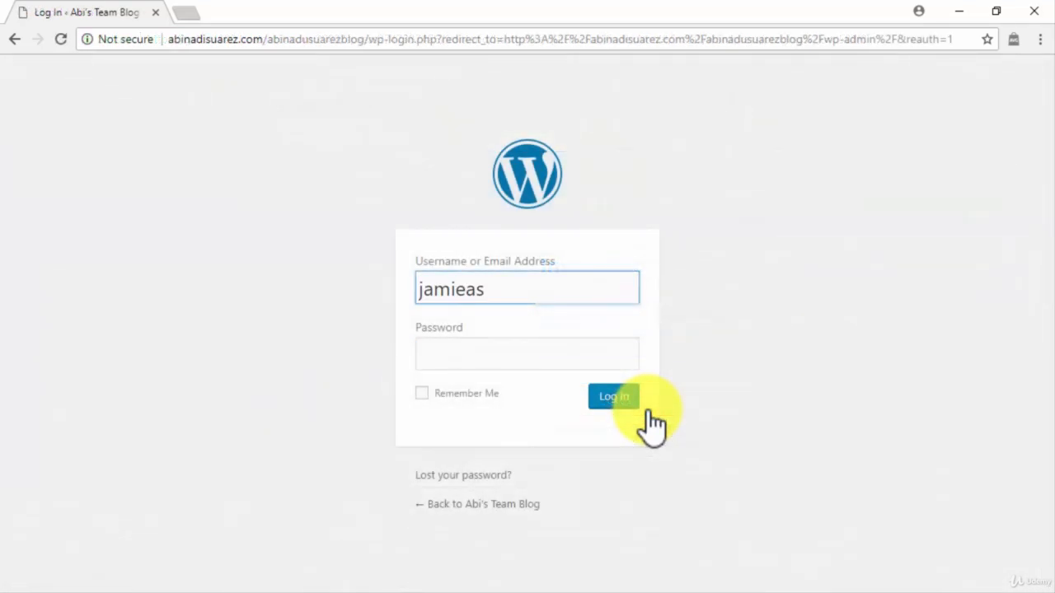
left_click(602, 361)
key("ctrl+v")
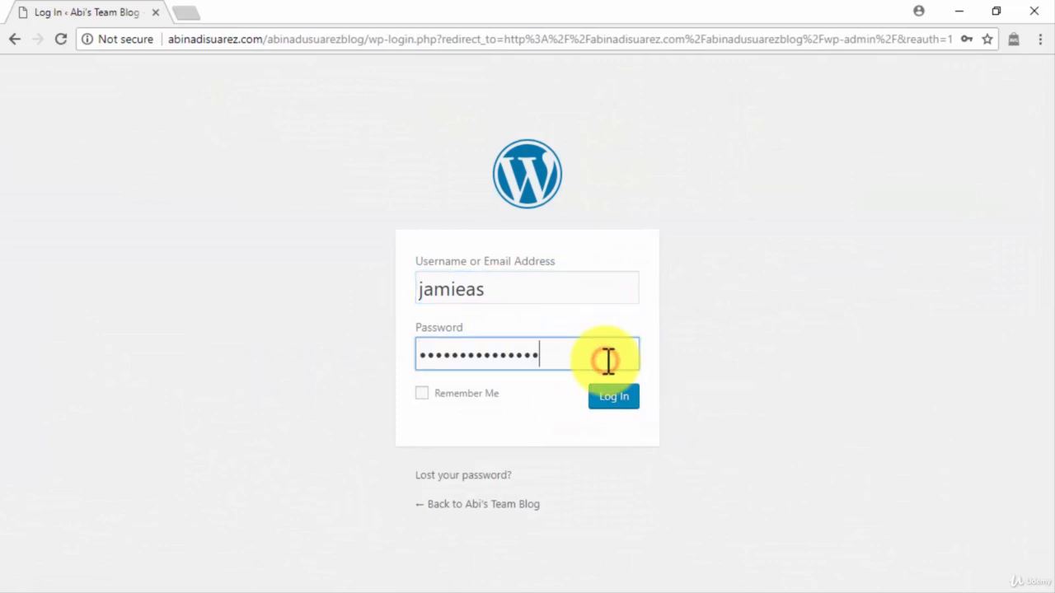
left_click(430, 394)
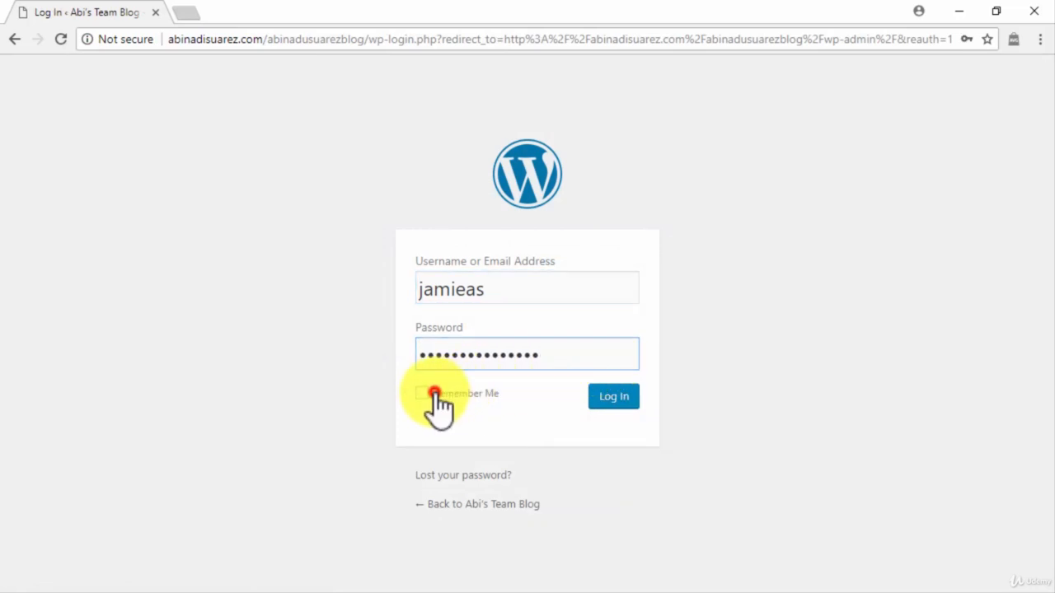
left_click(607, 398)
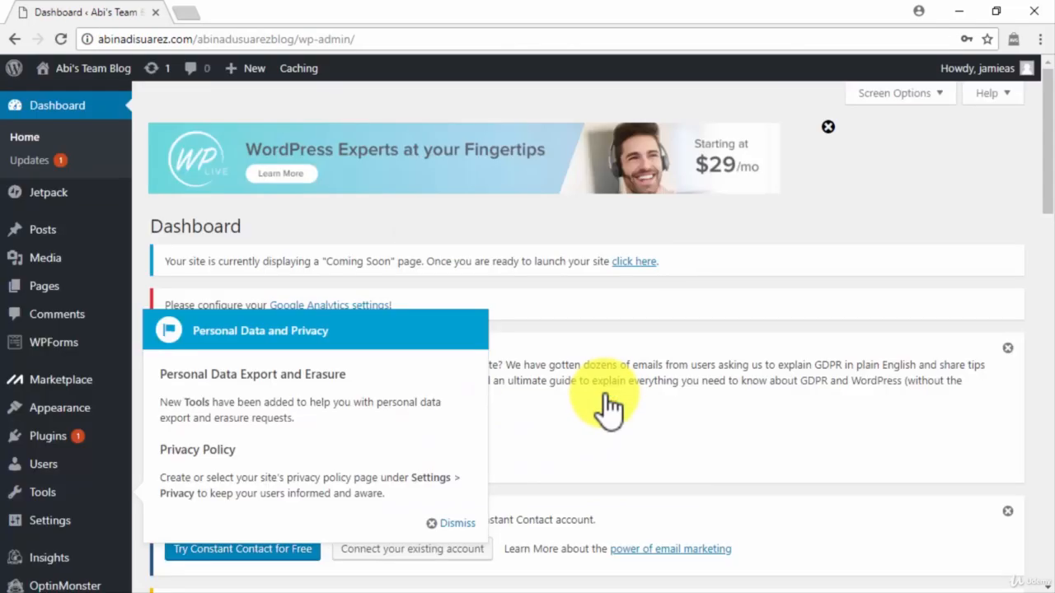
Dismiss the personal data notice and launch the Coming Soon site so it goes live
left_click(452, 523)
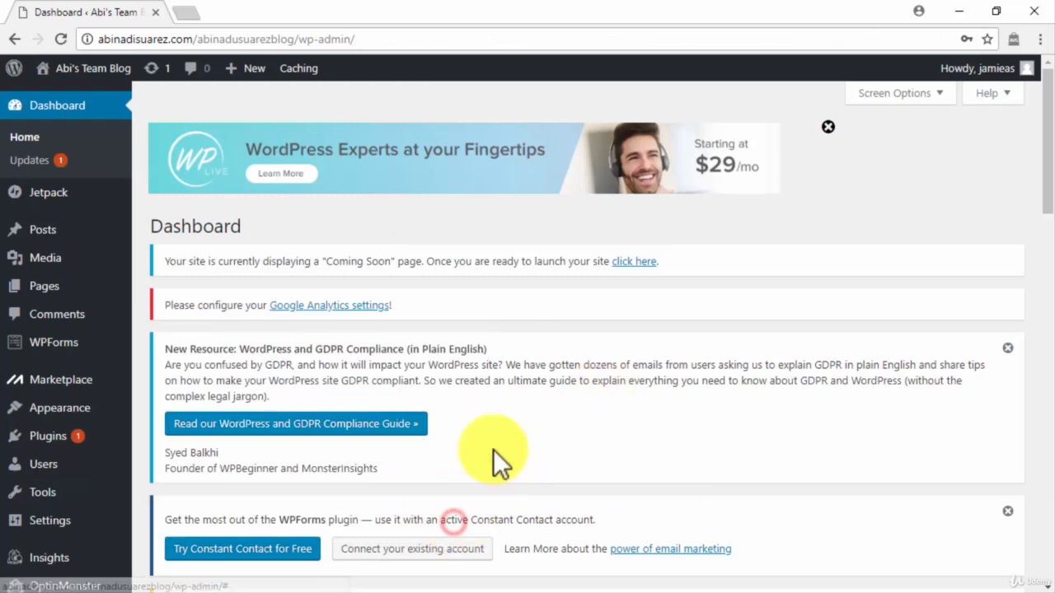
left_click(639, 262)
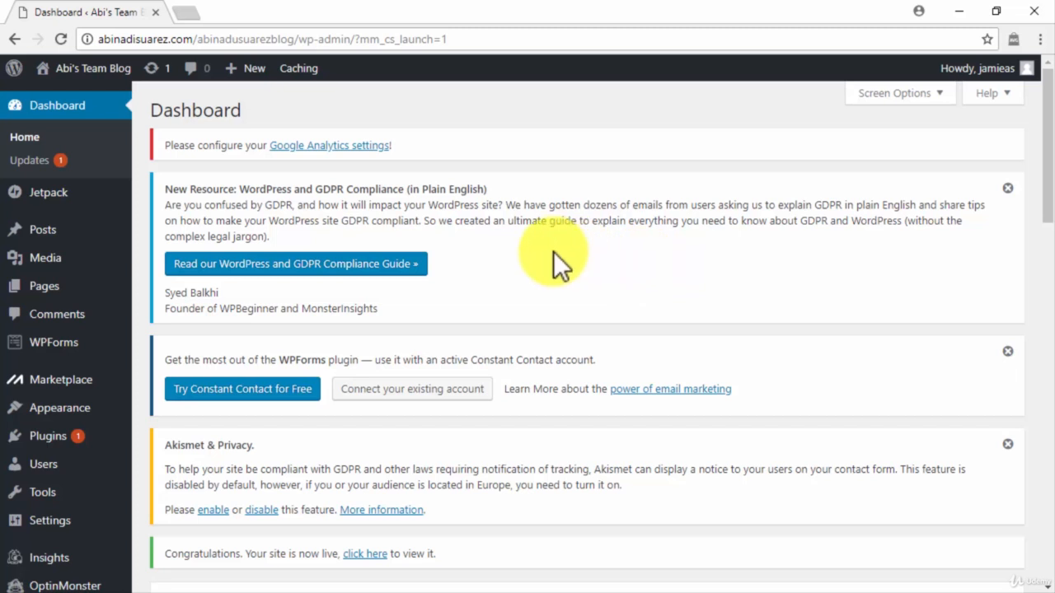
Create and publish an 'About' page with the pasted three-paragraph welcome text
mouse_move(103, 280)
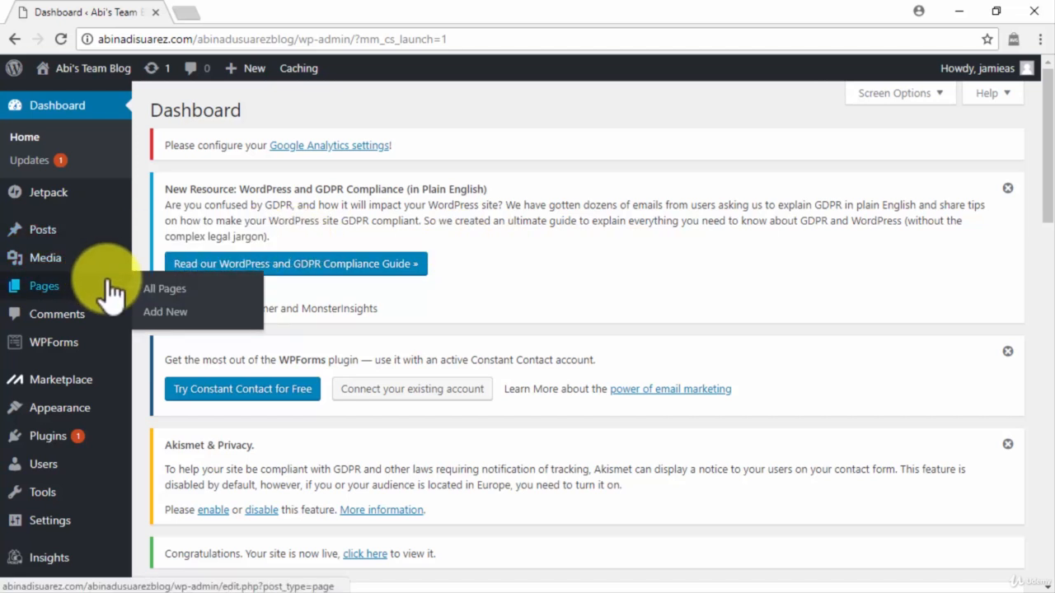
left_click(164, 312)
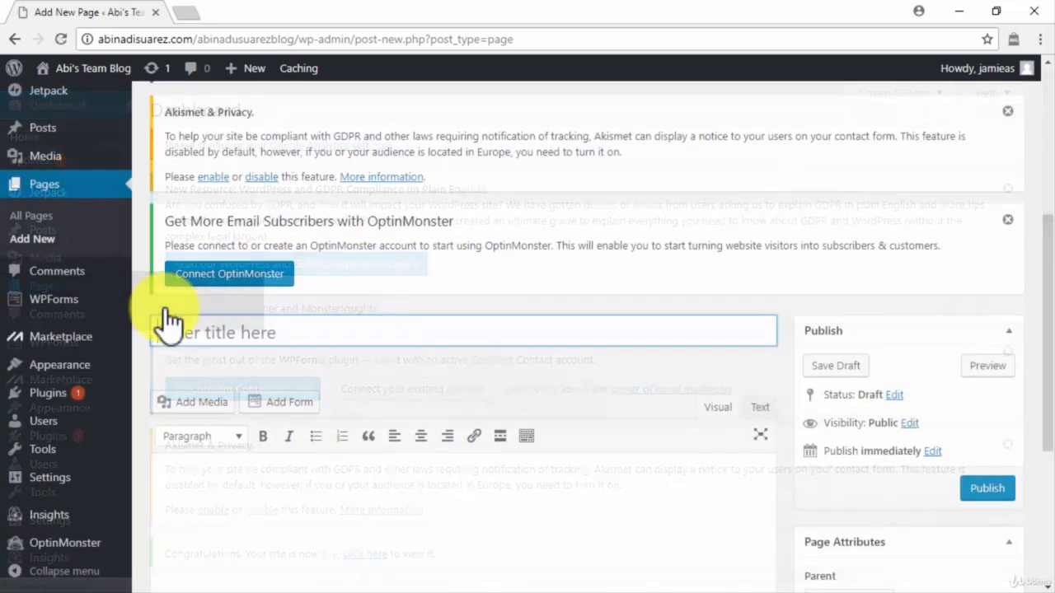
type("About")
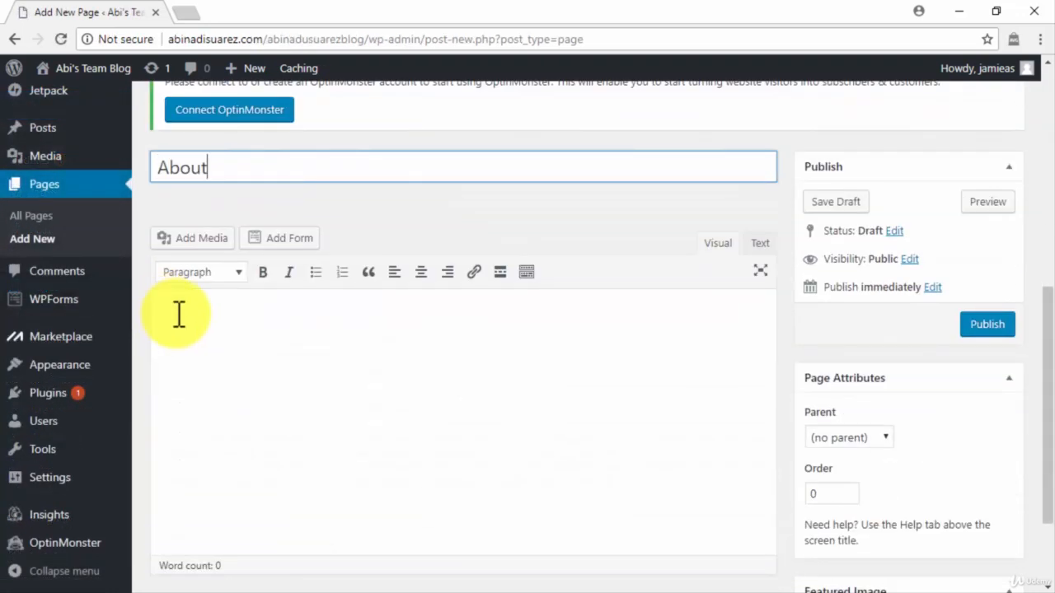
left_click(168, 306)
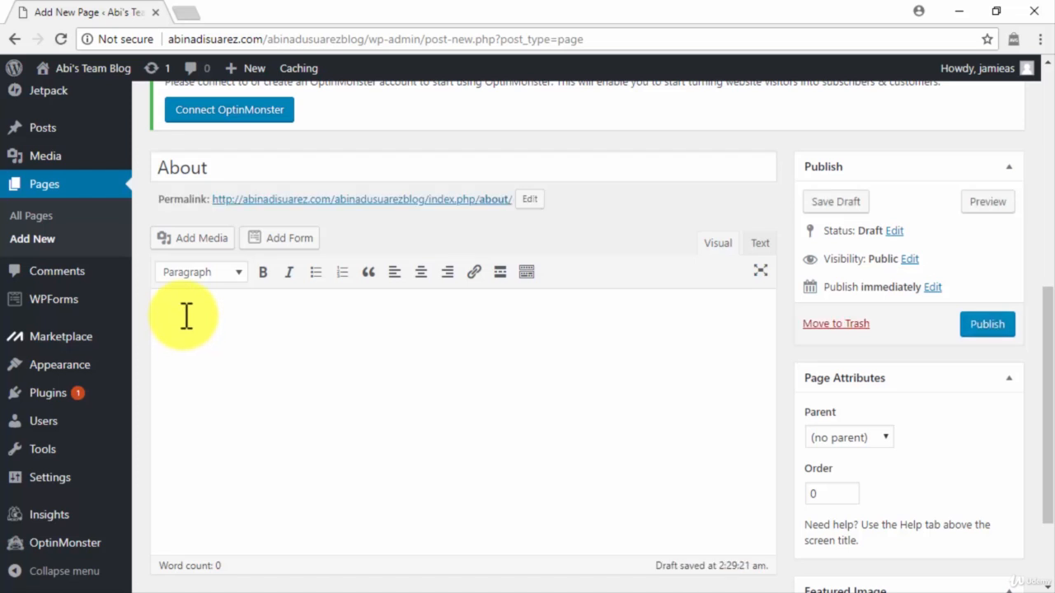
key("ctrl+v")
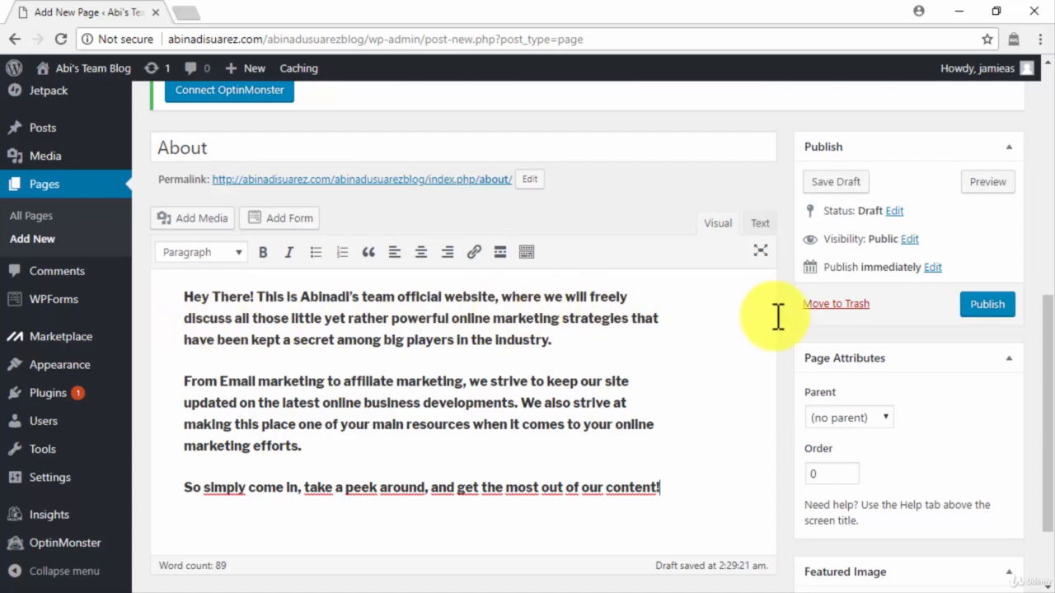
left_click(988, 307)
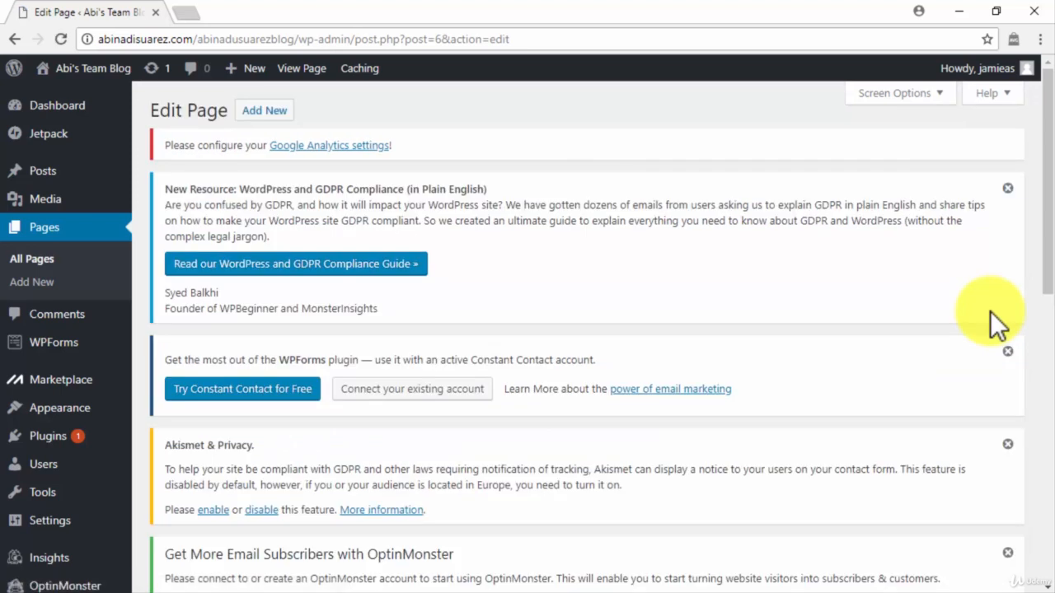
Create a 'Contact' page with pasted inquiry text plus the Simple Contact Form, and publish it
left_click(66, 284)
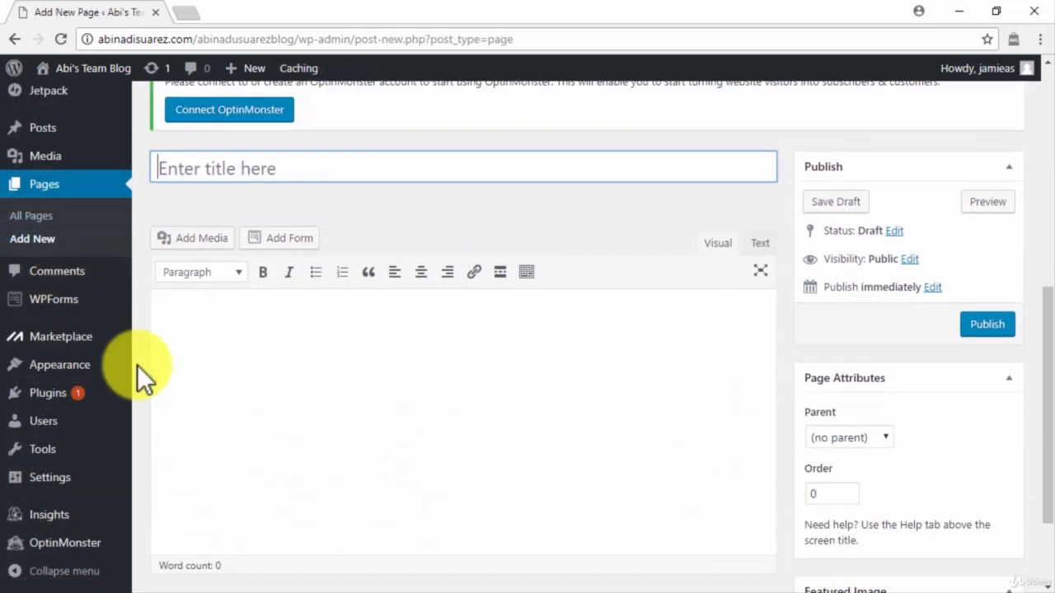
type("Contac")
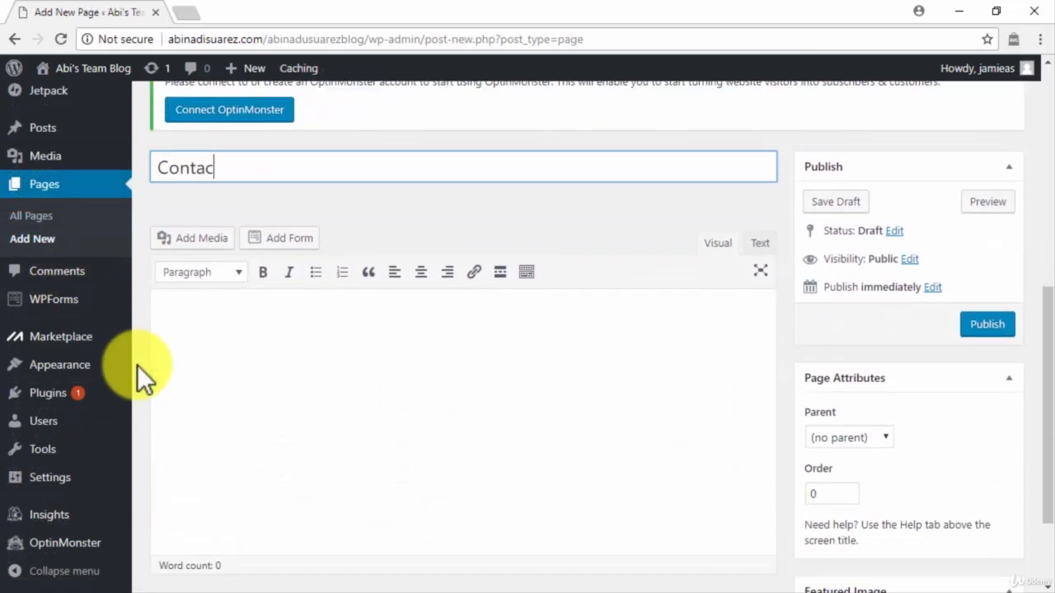
type("t")
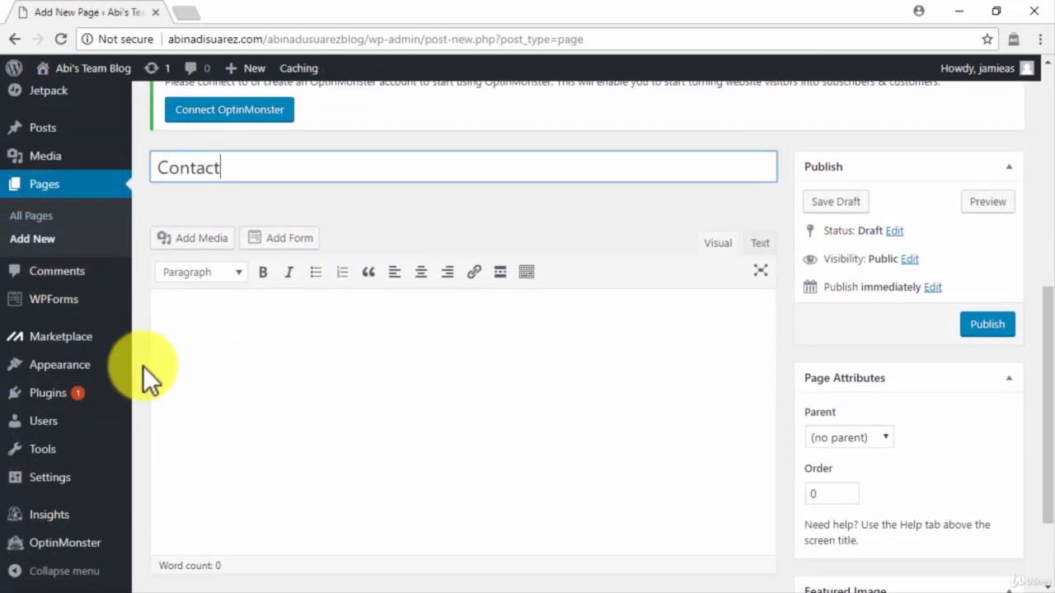
left_click(184, 354)
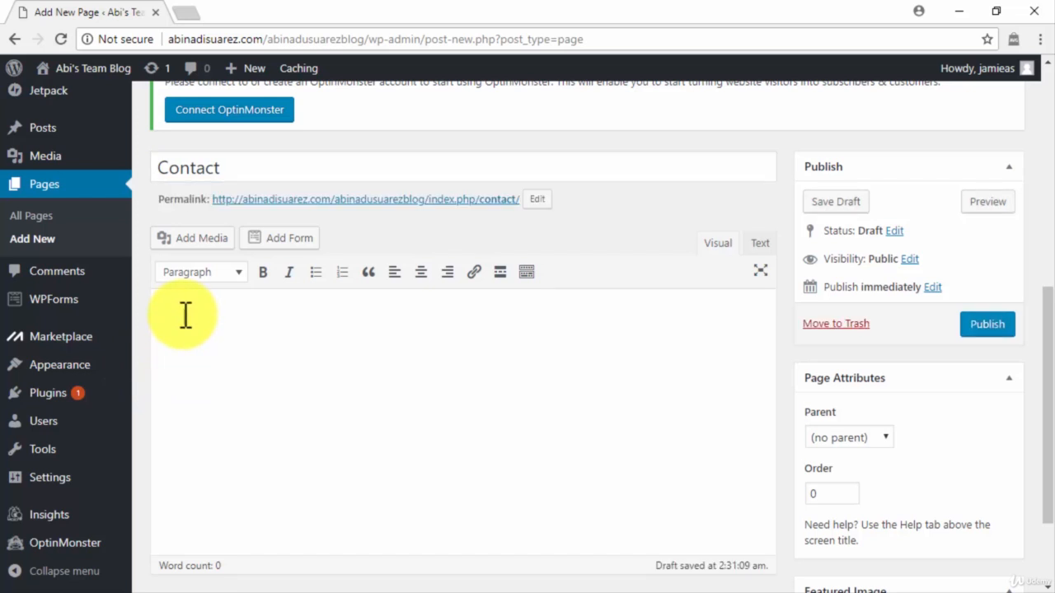
key("ctrl+v")
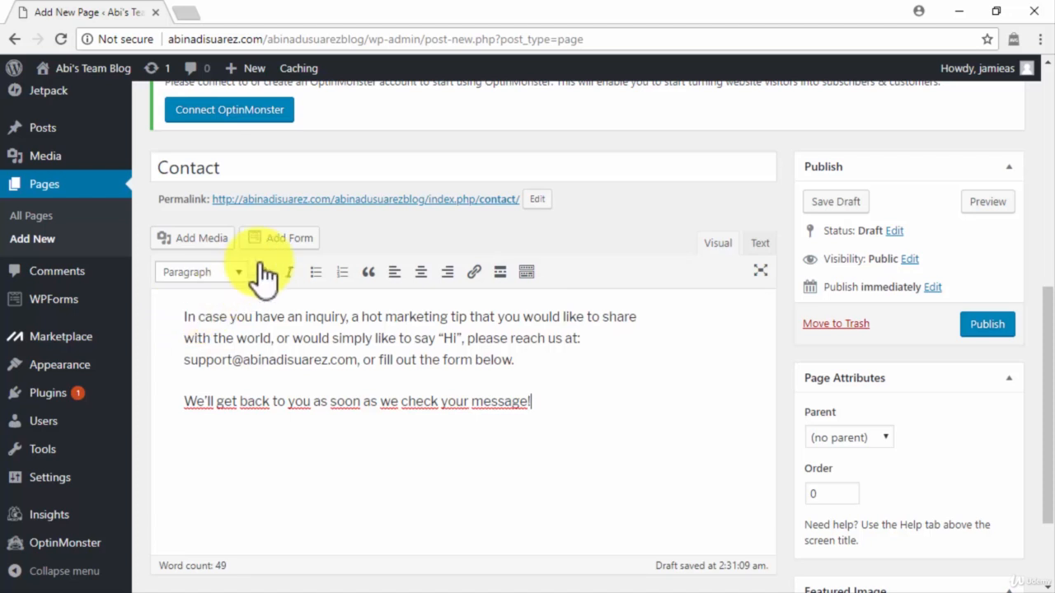
left_click(286, 238)
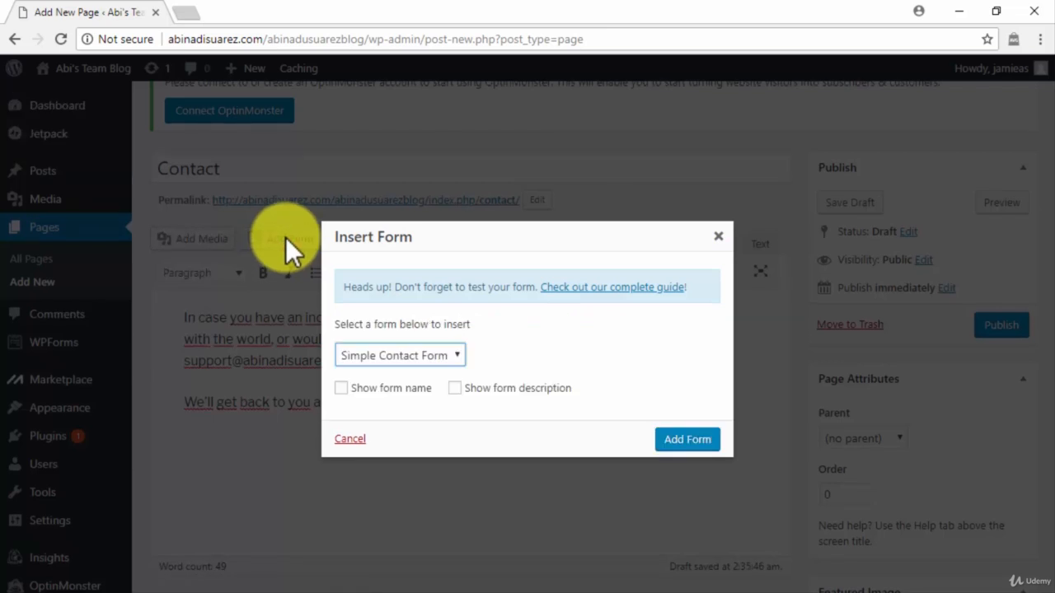
left_click(685, 441)
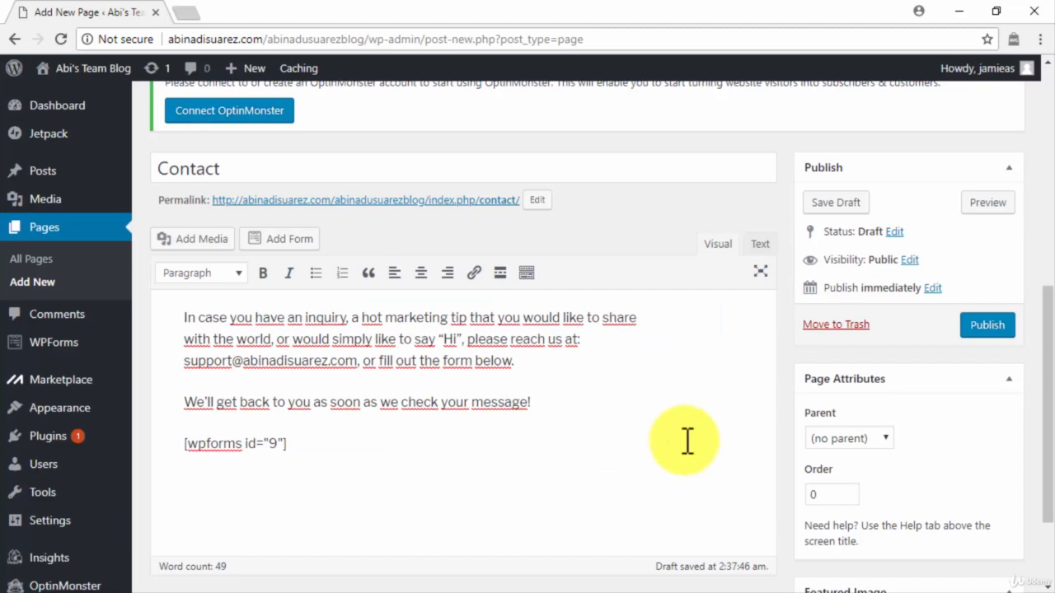
left_click(982, 326)
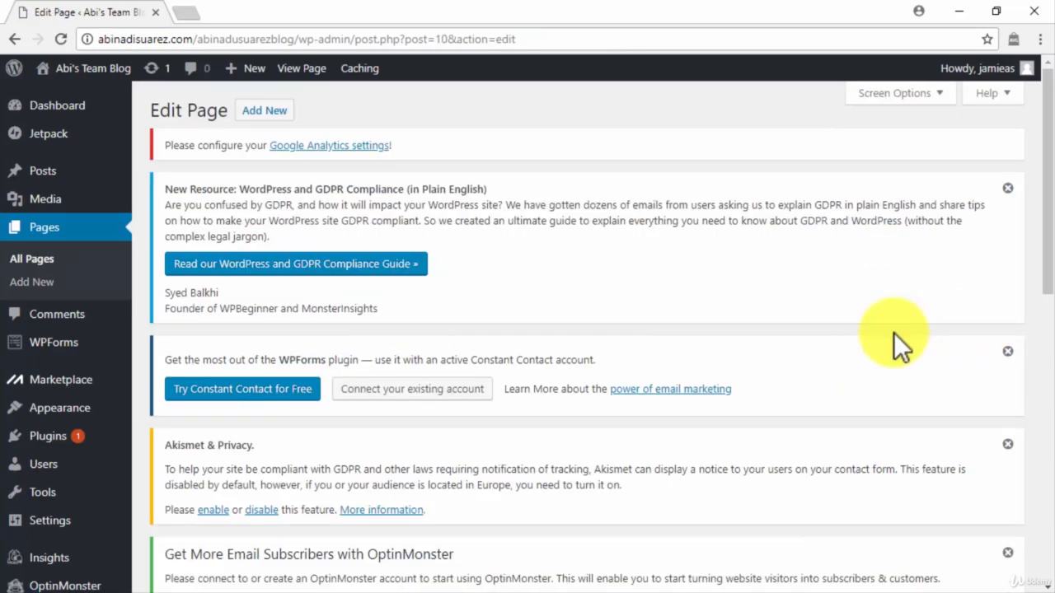
Start a new page titled 'Privacy Policy' and let it save as a draft
left_click(75, 290)
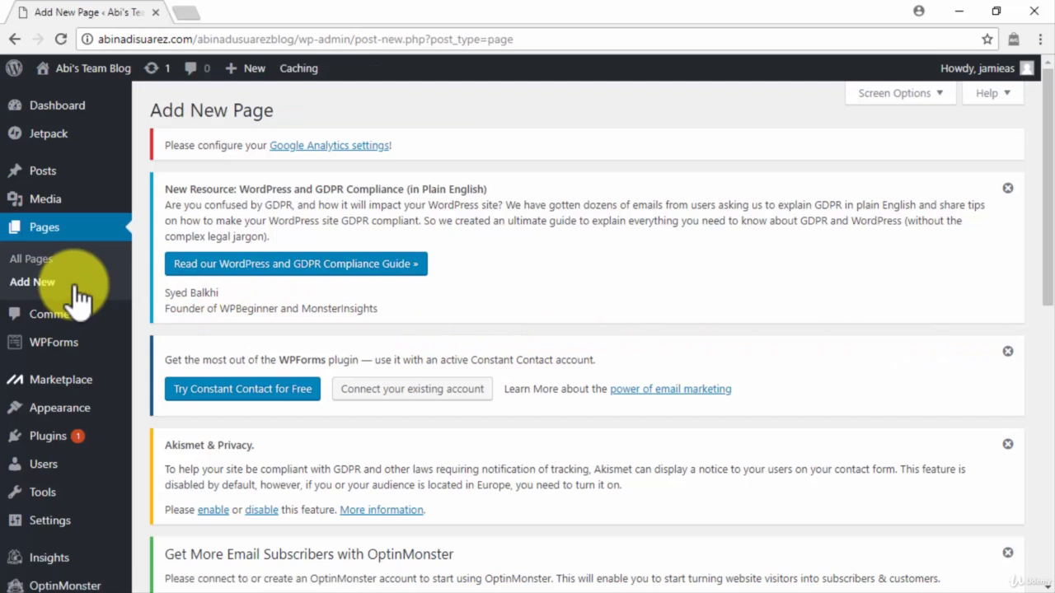
scroll(132, 357, "down", 2)
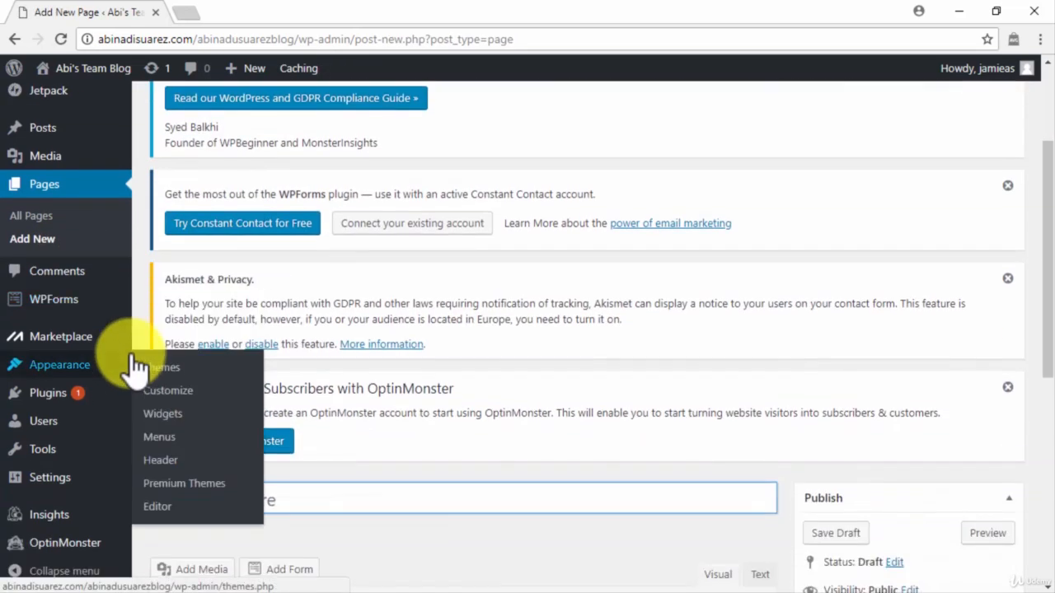
scroll(132, 367, "down", 2)
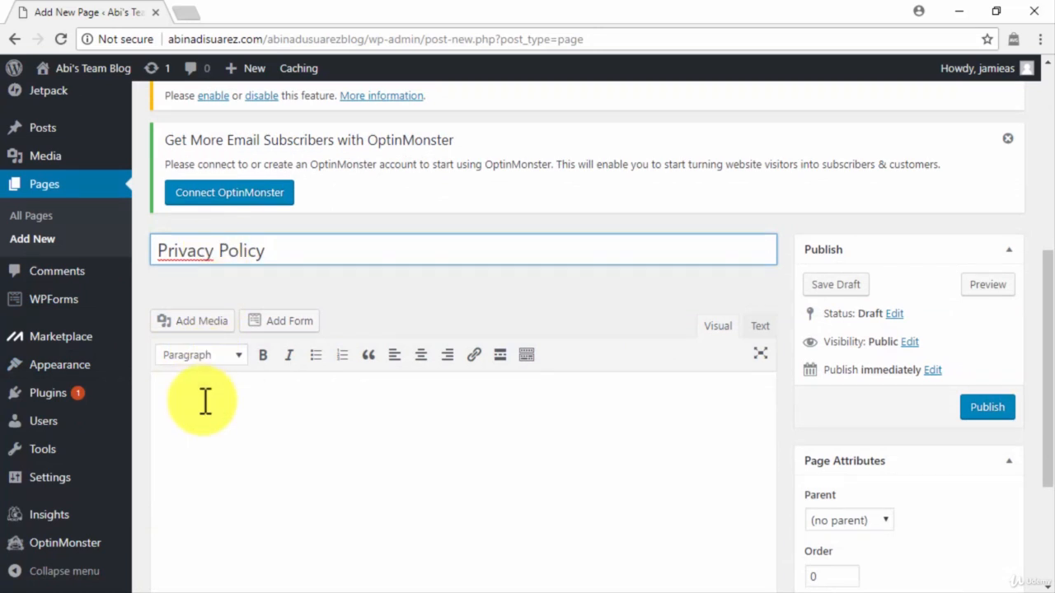
scroll(205, 401, "down", 1)
left_click(207, 322)
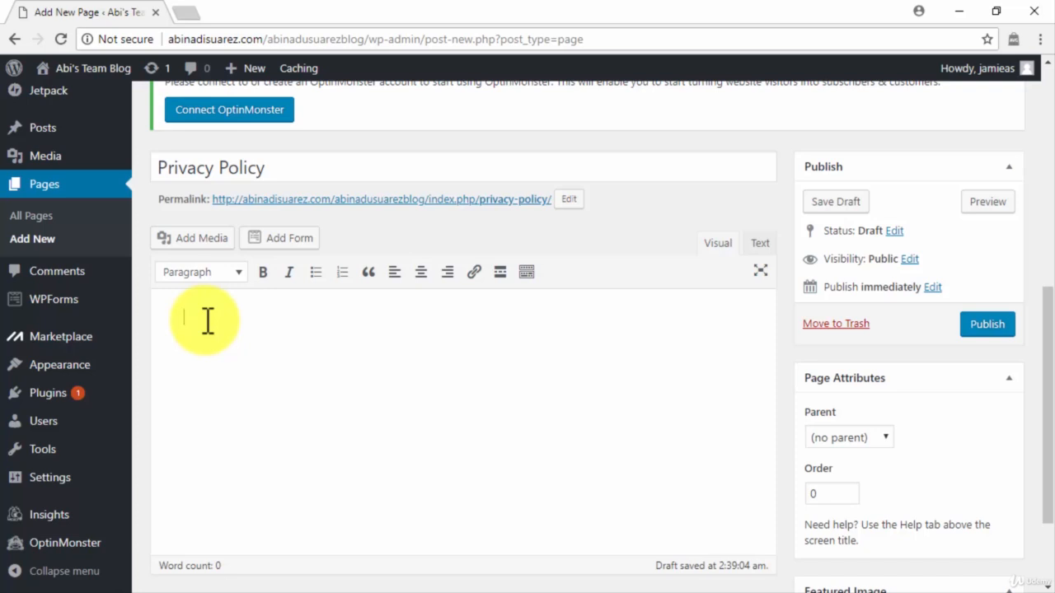
Paste the full privacy policy text, review it down to the cookies sections, and publish
key("ctrl+v")
scroll(198, 325, "up", 1)
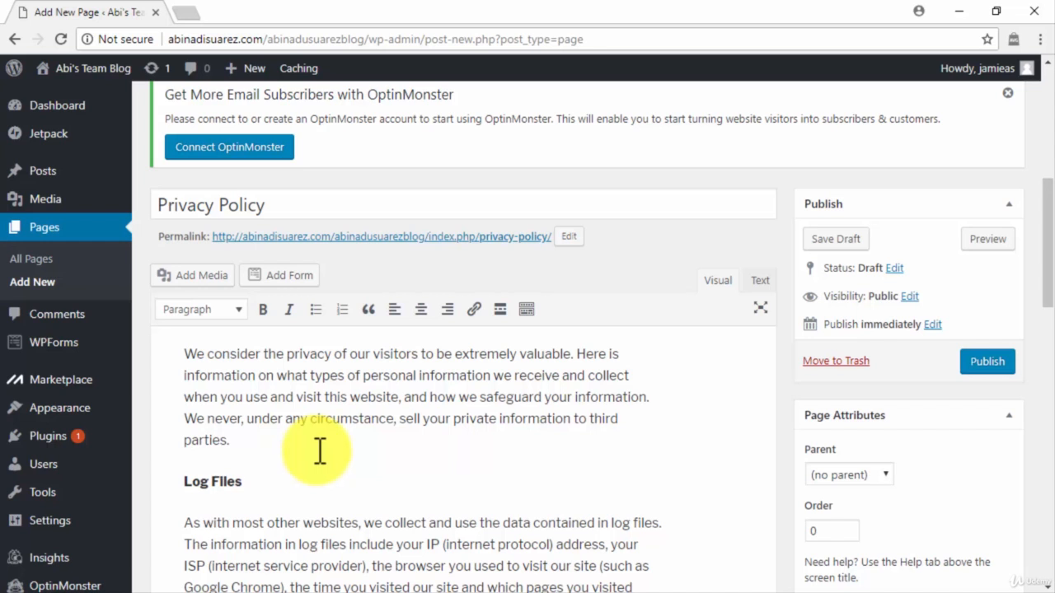
scroll(695, 478, "down", 2)
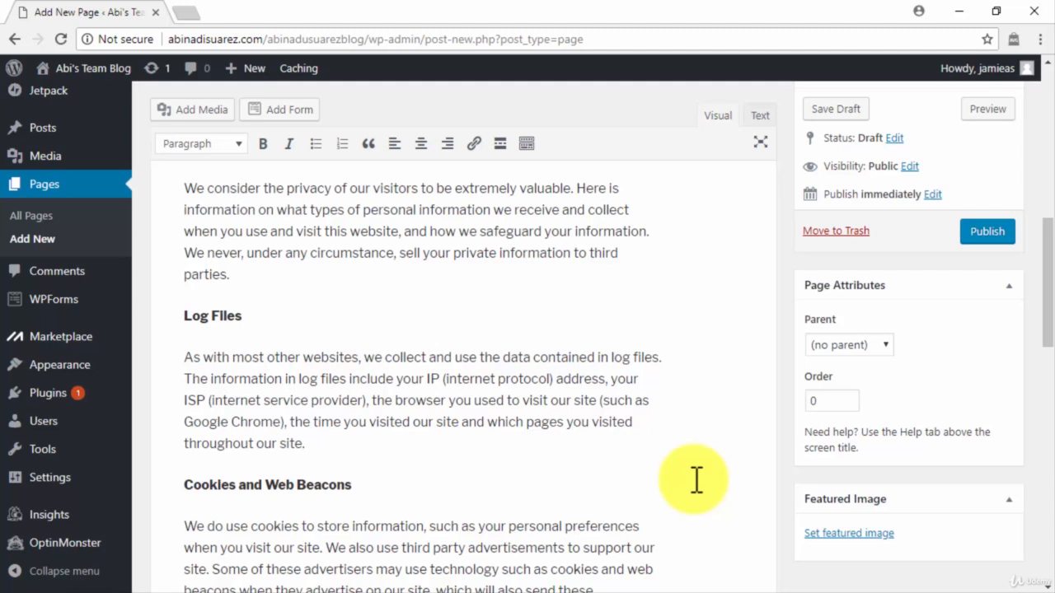
scroll(696, 480, "down", 2)
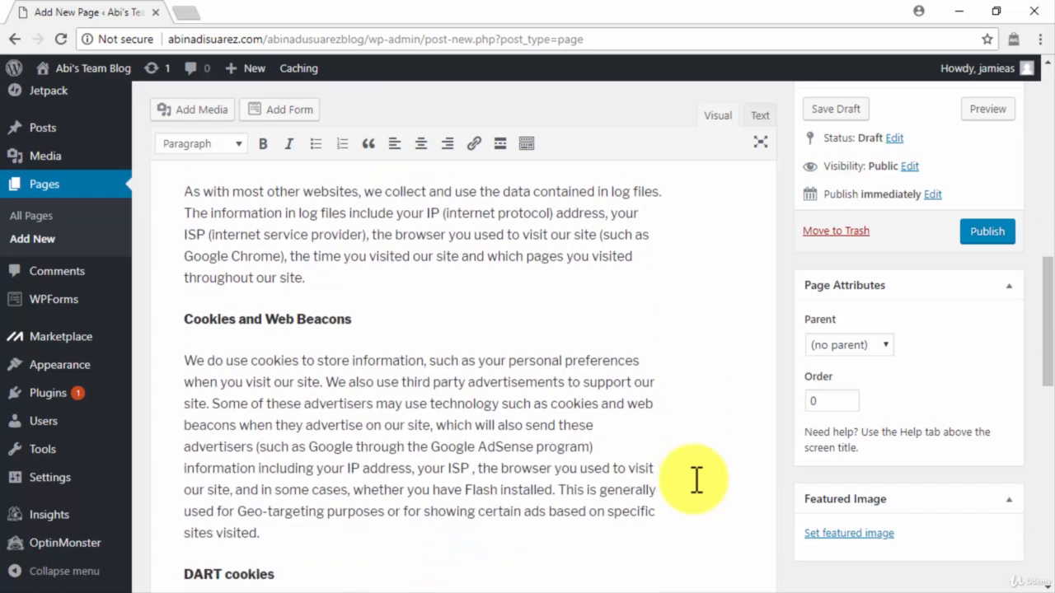
scroll(696, 481, "down", 1)
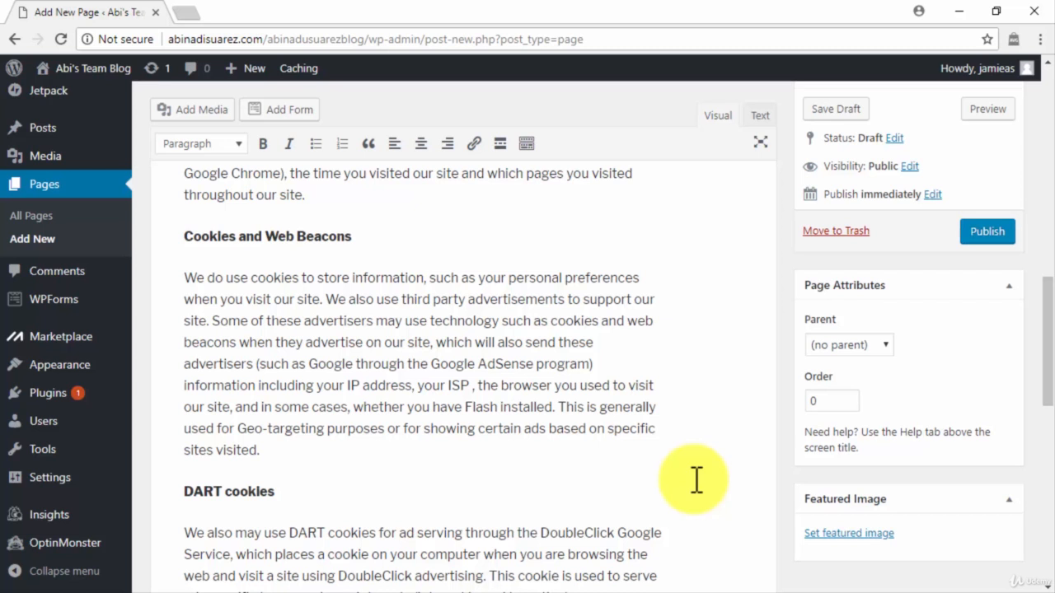
scroll(696, 480, "down", 1)
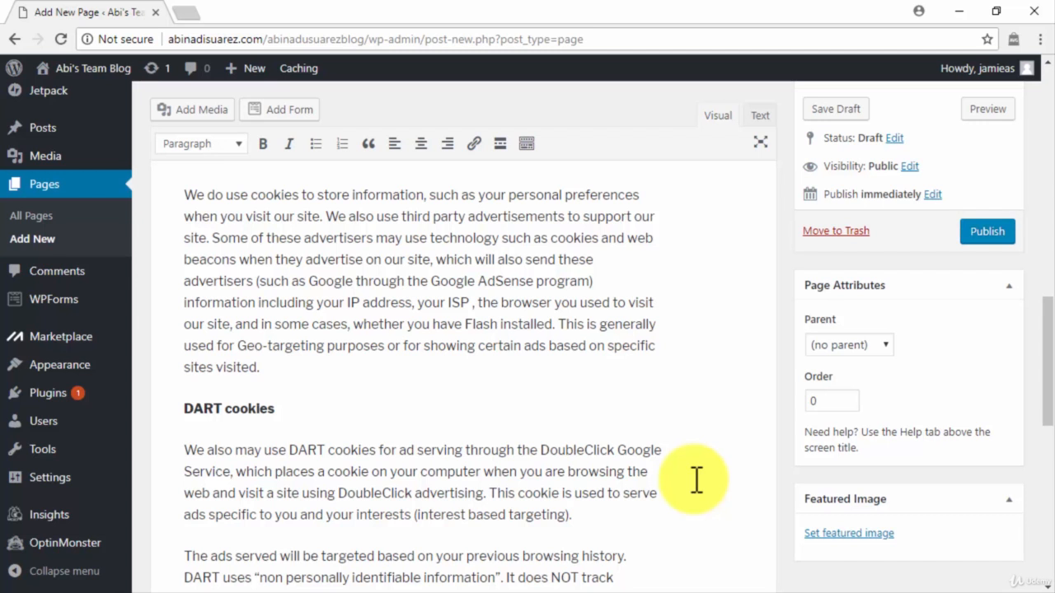
scroll(696, 480, "down", 3)
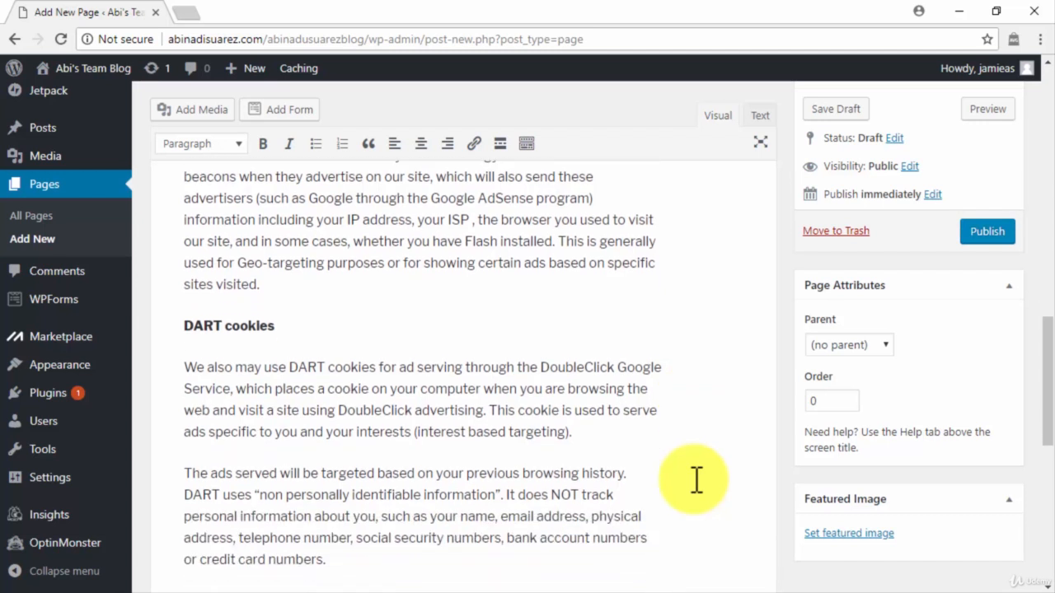
scroll(697, 480, "down", 1)
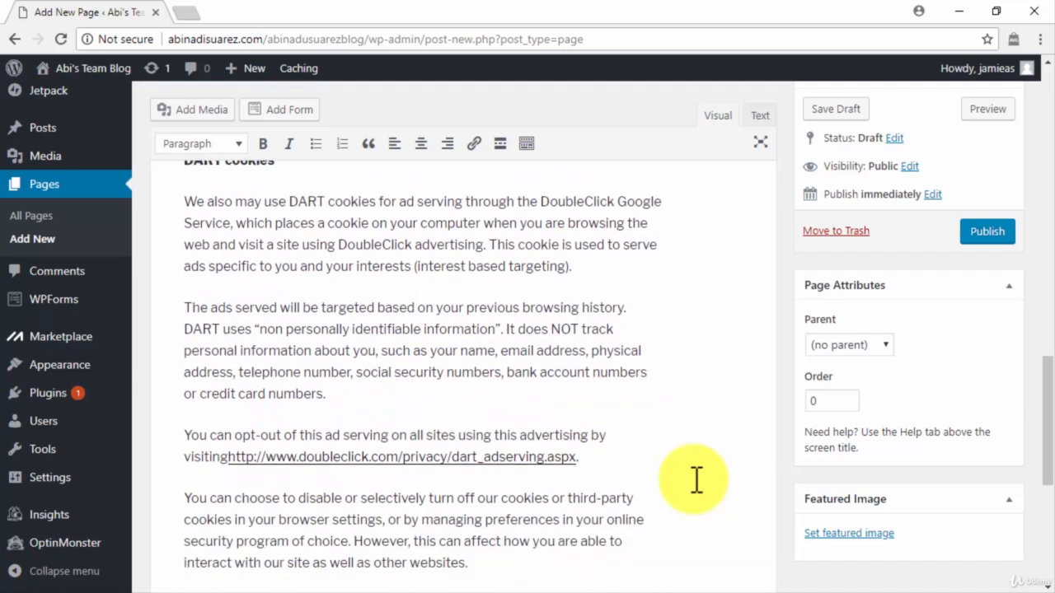
scroll(696, 480, "down", 5)
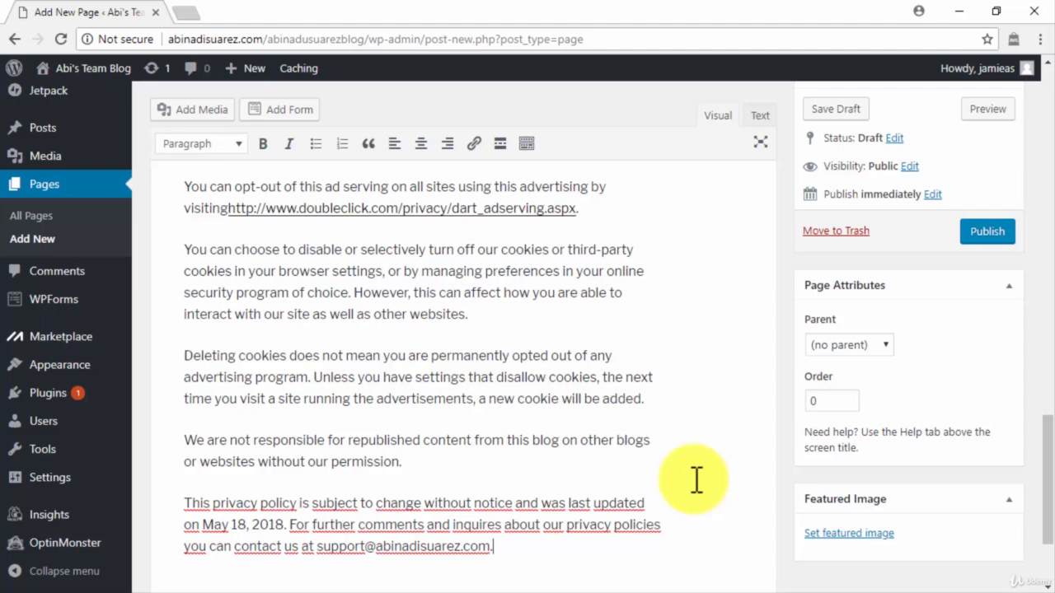
left_click(964, 231)
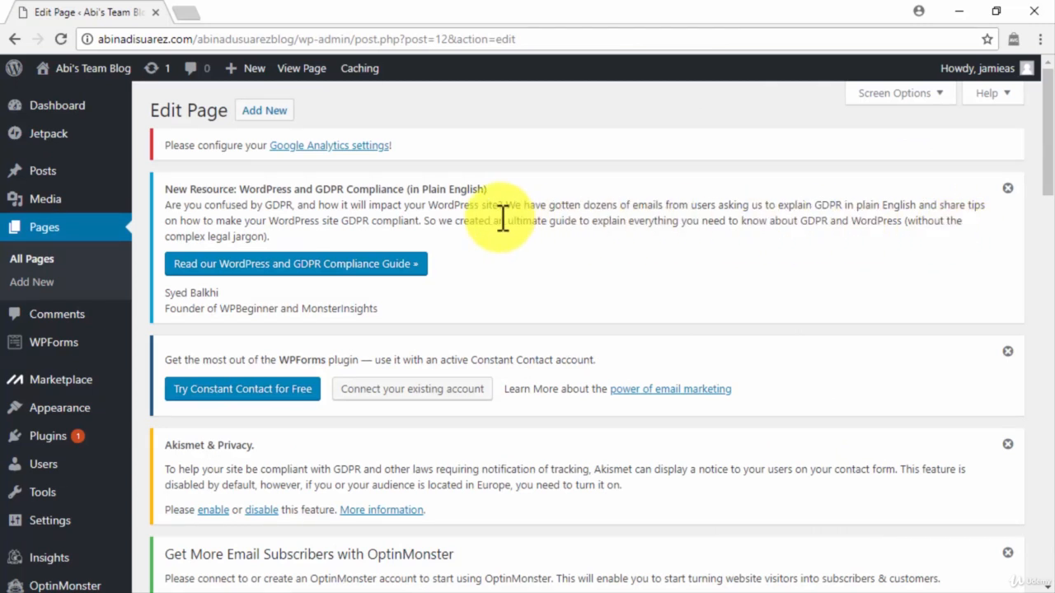
Start a new post titled 'Viral Marketing Content. How Does It Work?'
mouse_move(65, 173)
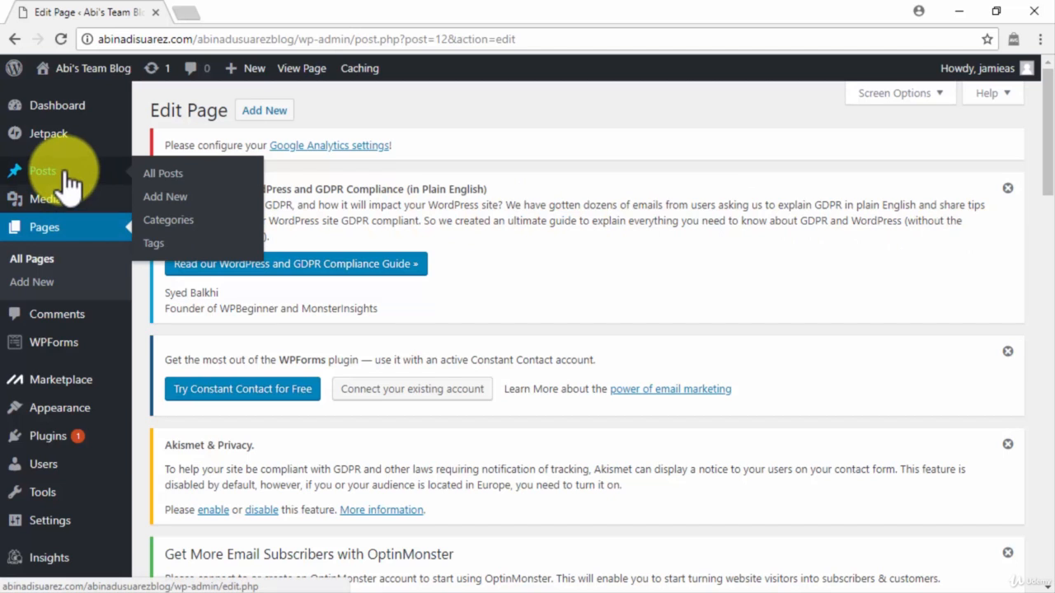
left_click(166, 196)
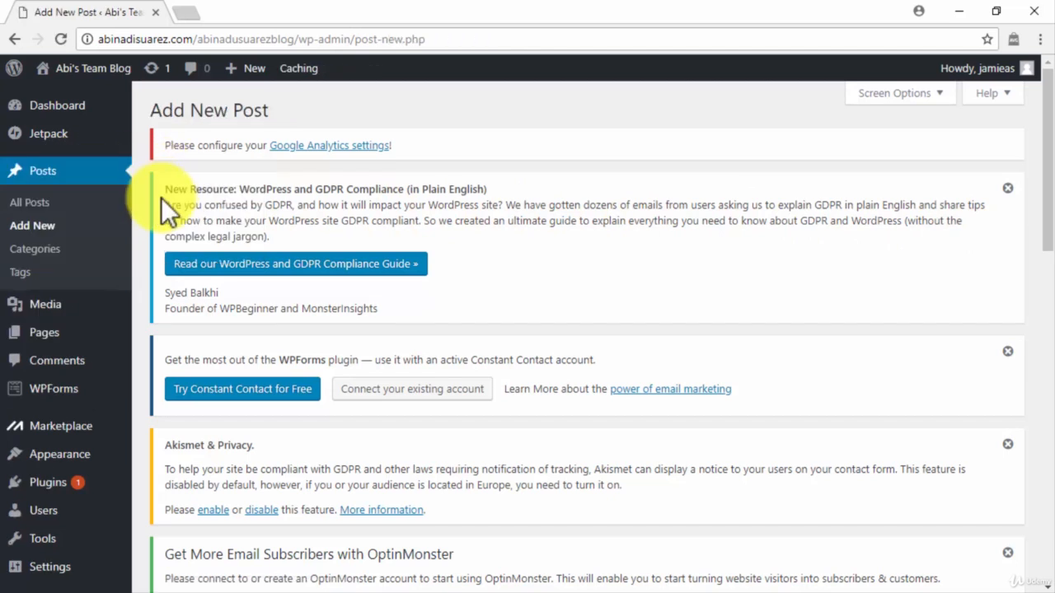
scroll(139, 236, "down", 5)
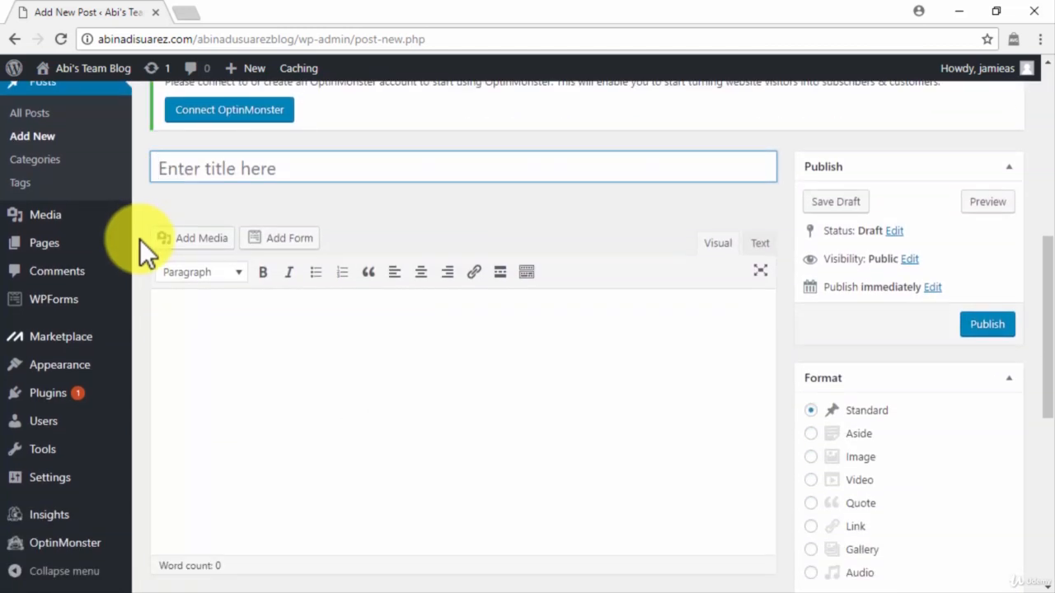
left_click(189, 314)
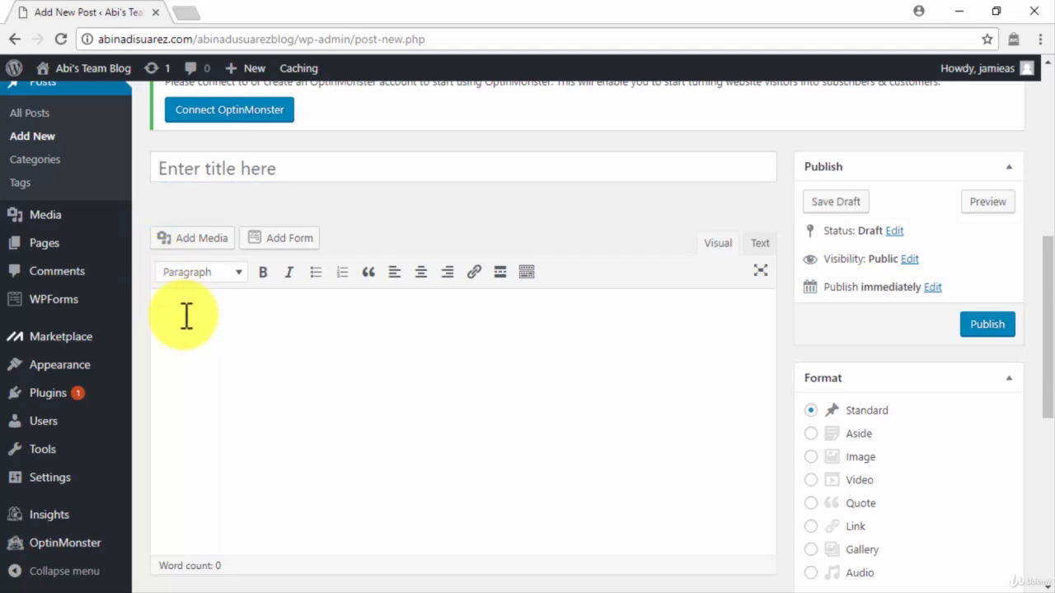
left_click(290, 169)
type("Viral Marketing Content. How Does It Work?")
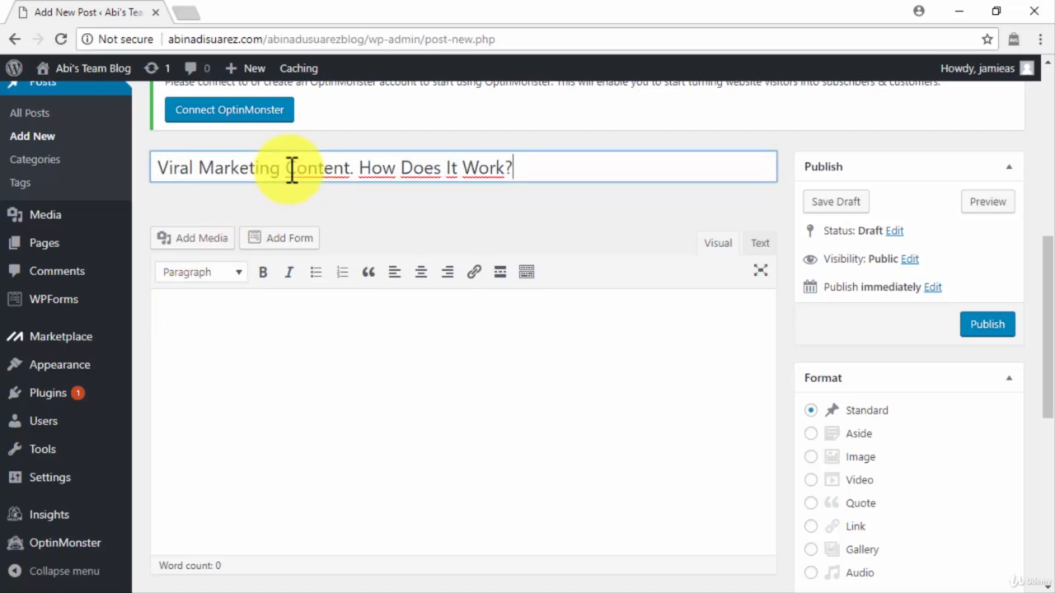
Paste the full article text into the post body
left_click(246, 326)
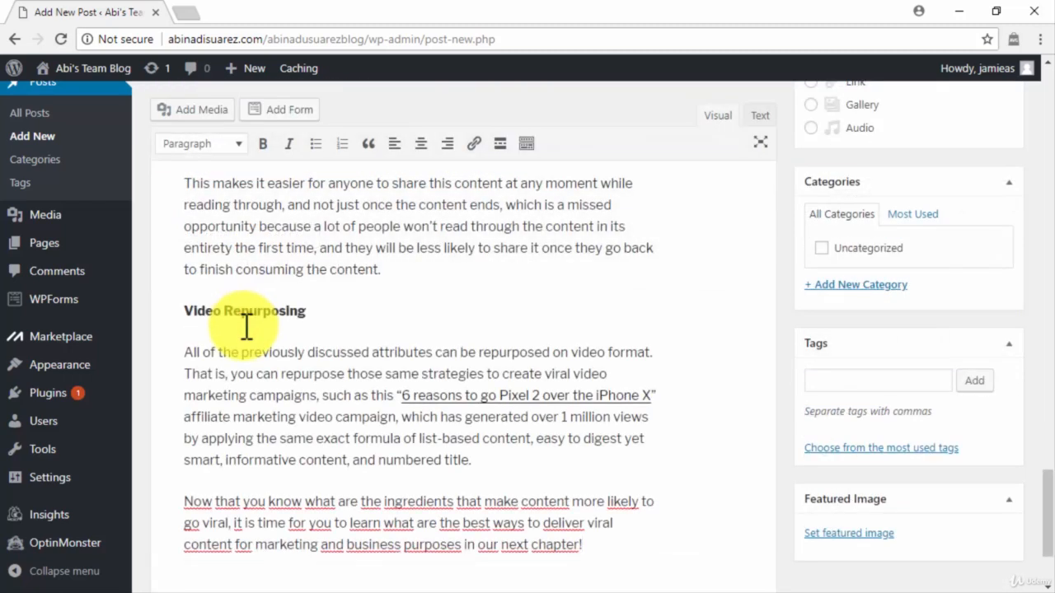
scroll(246, 325, "down", 2)
scroll(247, 325, "up", 4)
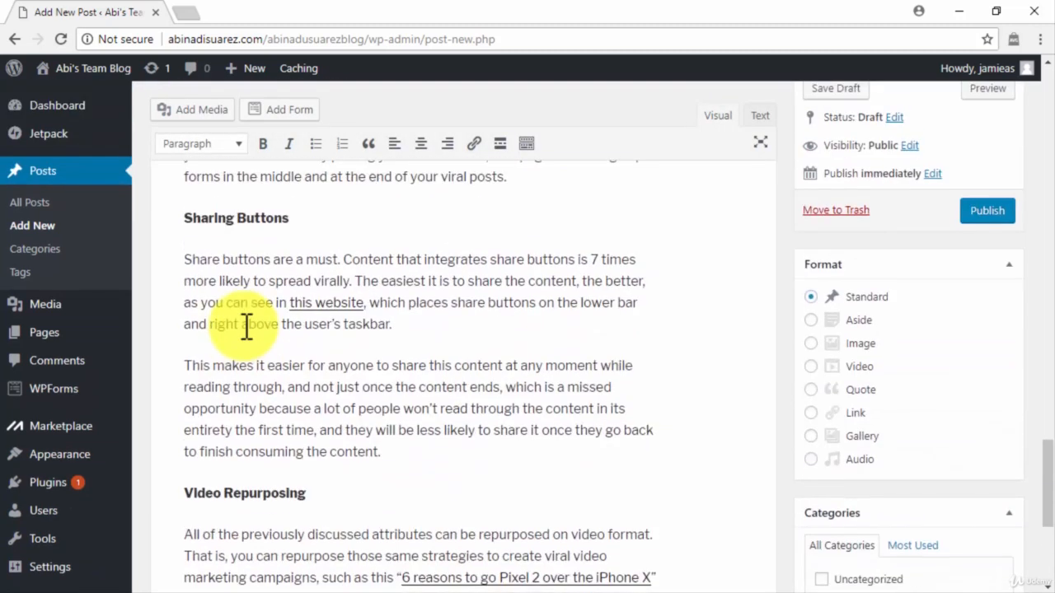
scroll(247, 325, "up", 10)
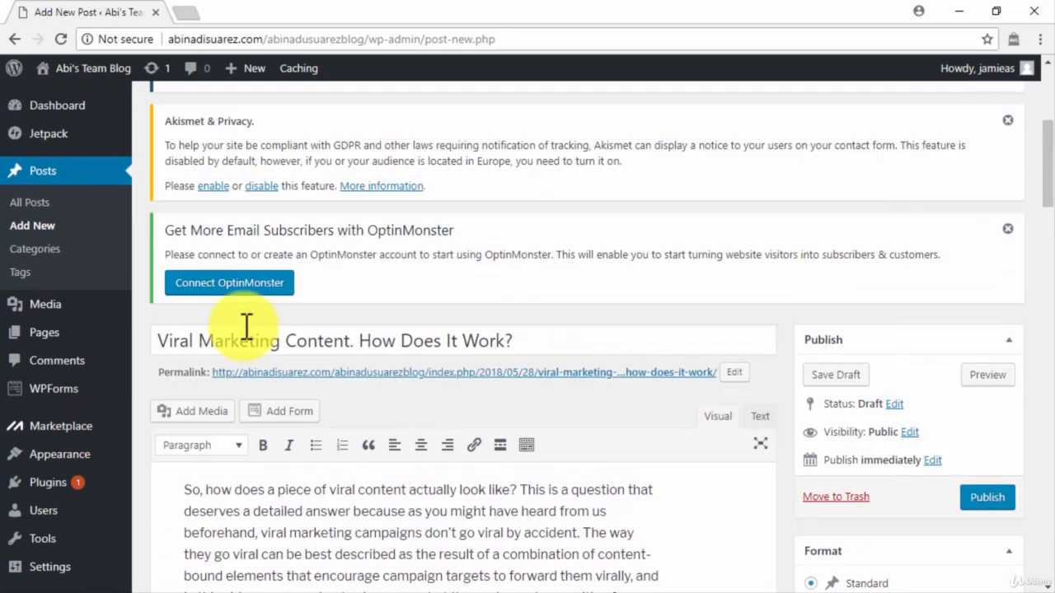